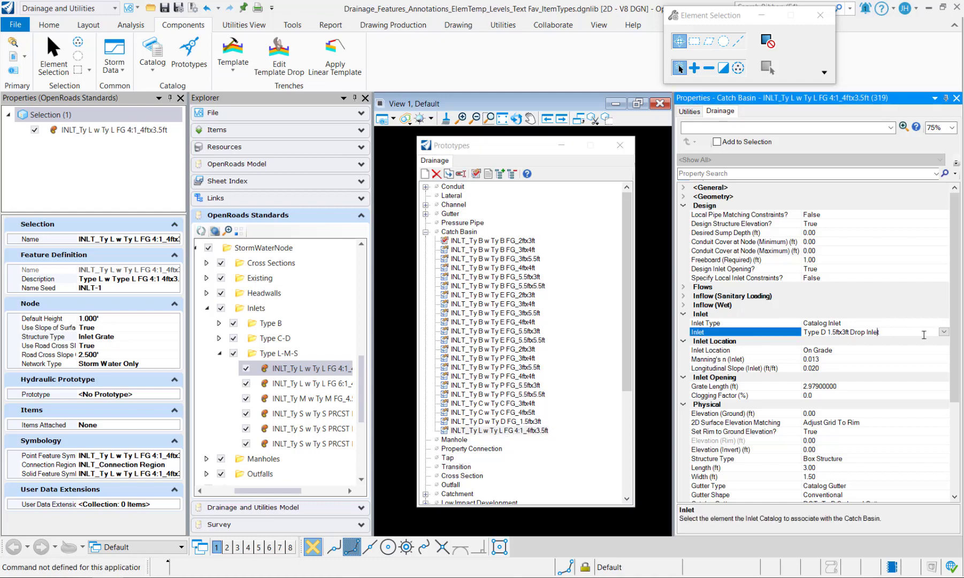
Assign the Type L 4ftx3.5ft Median drain 4:1 catalog inlet to the INLT_Ty L w Ty L FG 4:1_4ftx3.5ft catch basin prototype.
{"action": "left_click", "coordinate": [878, 332]}
{"action": "left_click", "coordinate": [856, 389]}
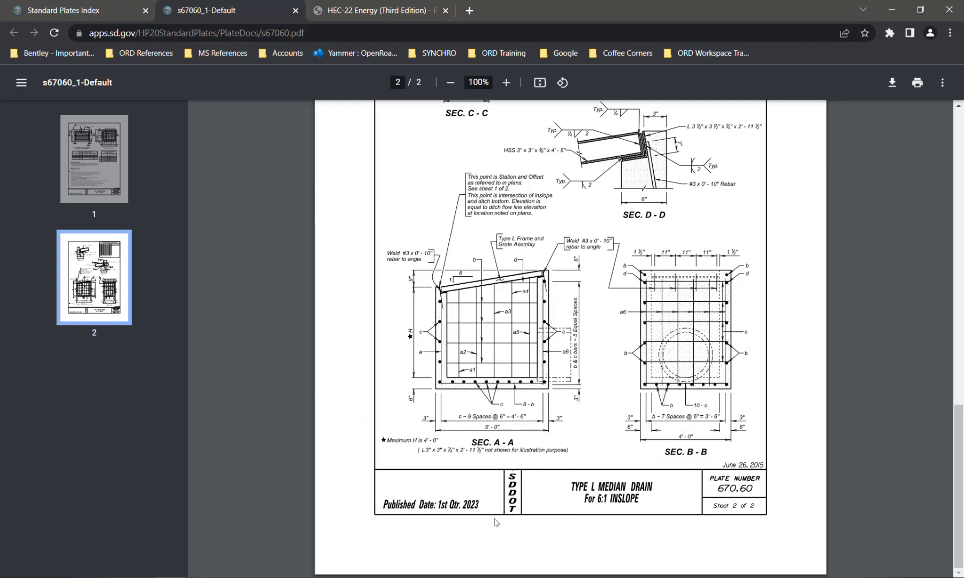
Examine the sections and plan view of the Type L median drain on standard plate 670.60 in the browser, and return to OpenRoads Designer.
{"action": "scroll", "coordinate": [495, 522], "scroll_direction": "up", "scroll_amount": 5}
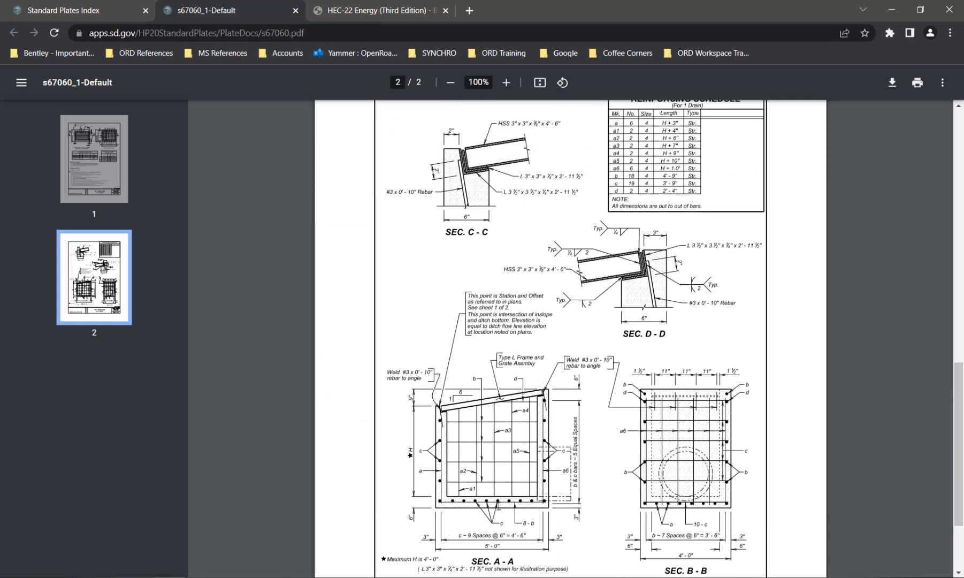
{"action": "scroll", "coordinate": [499, 506], "scroll_direction": "up", "scroll_amount": 8}
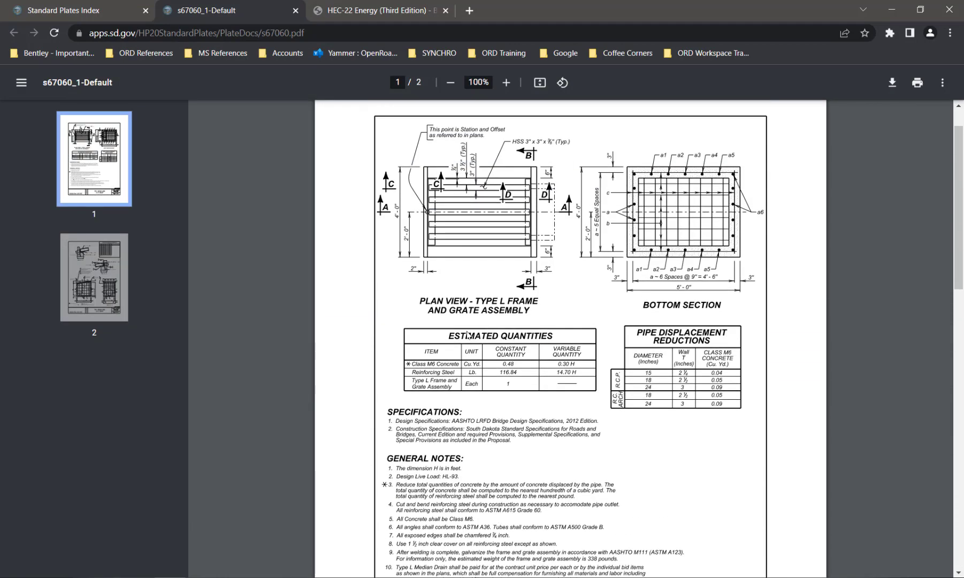
{"action": "scroll", "coordinate": [478, 388], "scroll_direction": "down", "scroll_amount": 10}
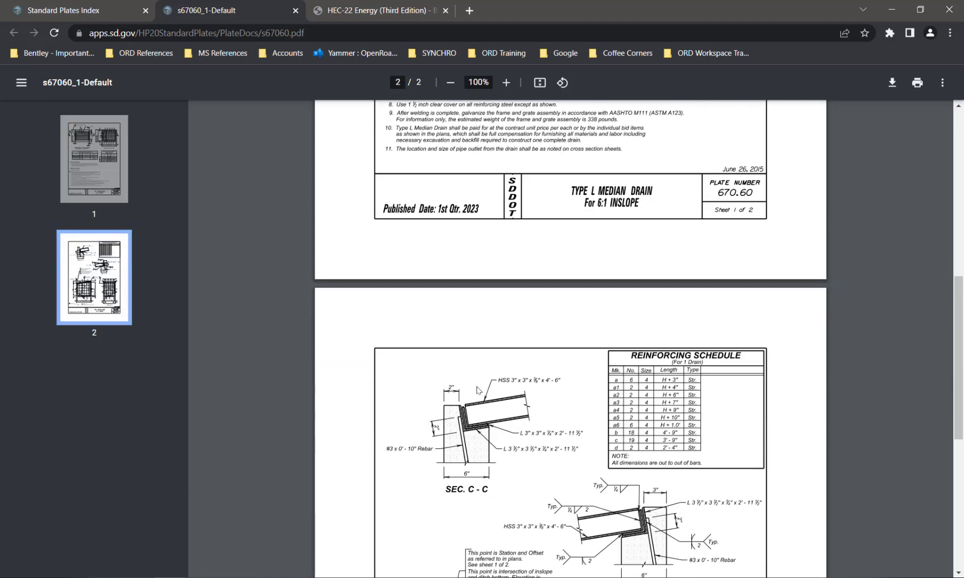
{"action": "scroll", "coordinate": [479, 390], "scroll_direction": "down", "scroll_amount": 2}
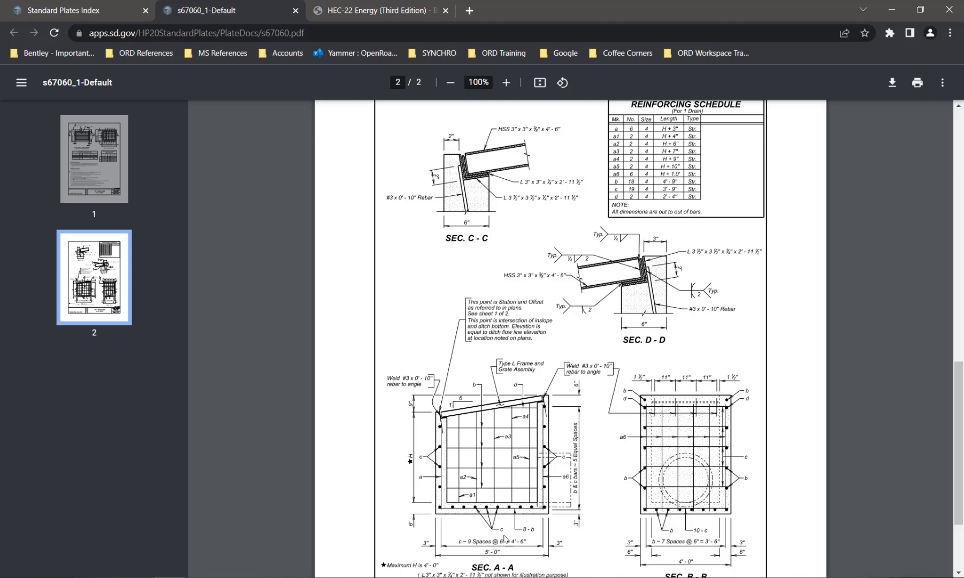
{"action": "scroll", "coordinate": [505, 537], "scroll_direction": "up", "scroll_amount": 9}
{"action": "scroll", "coordinate": [505, 537], "scroll_direction": "up", "scroll_amount": 2}
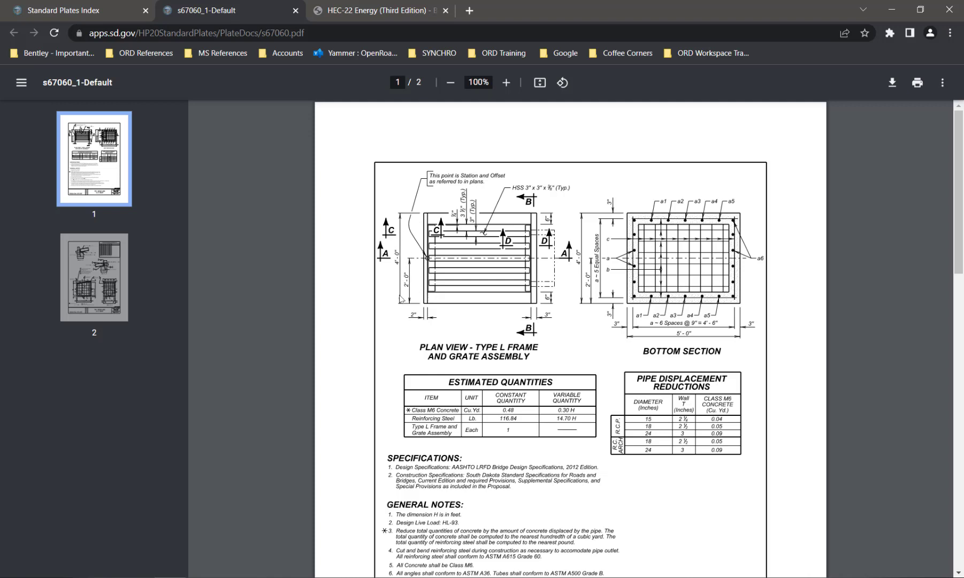
{"action": "left_click", "coordinate": [890, 9]}
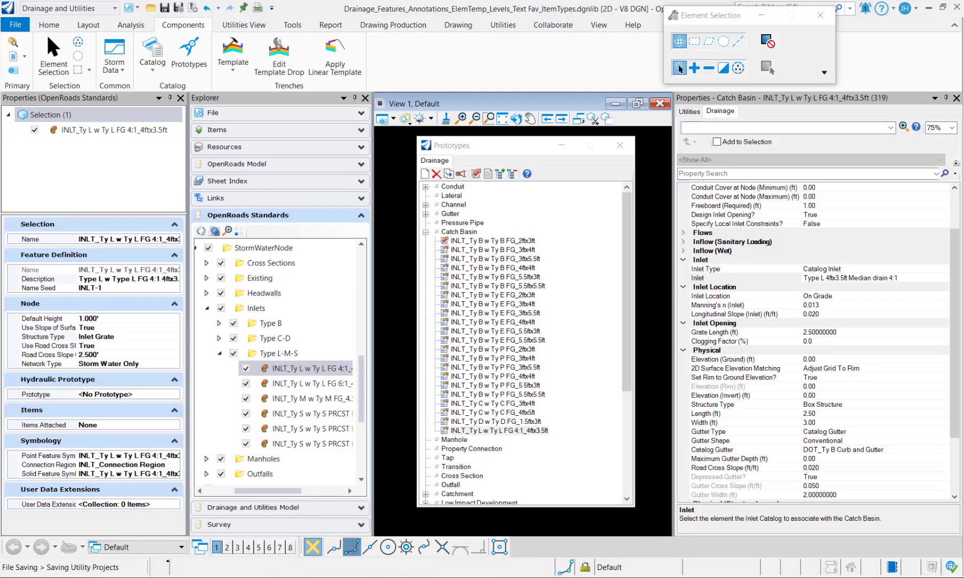
Set the 4:1 Type L prototype's gutter type to User Defined and its gutter shape to Trapezoidal.
{"action": "left_click", "coordinate": [856, 433]}
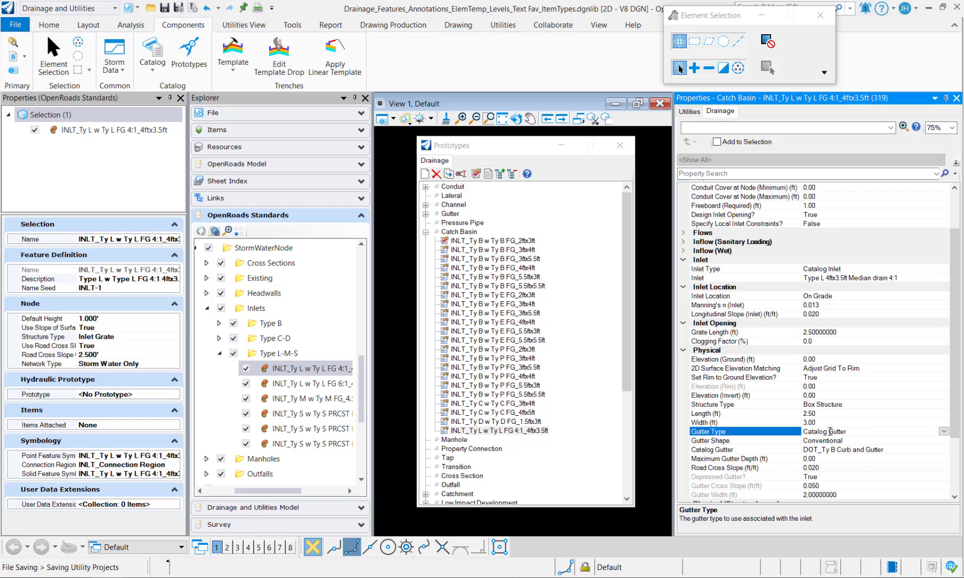
{"action": "left_click", "coordinate": [944, 432]}
{"action": "left_click", "coordinate": [825, 440]}
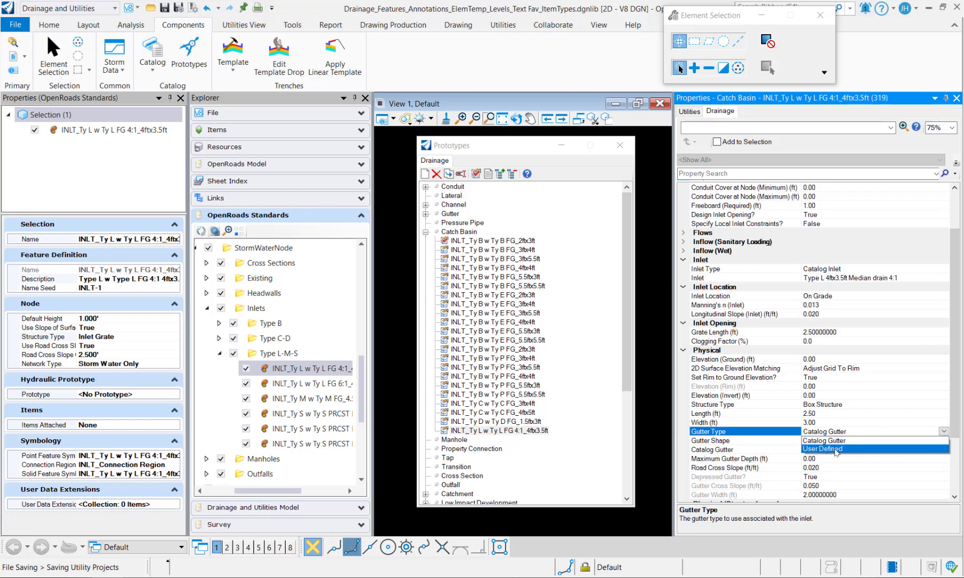
{"action": "left_click", "coordinate": [824, 440]}
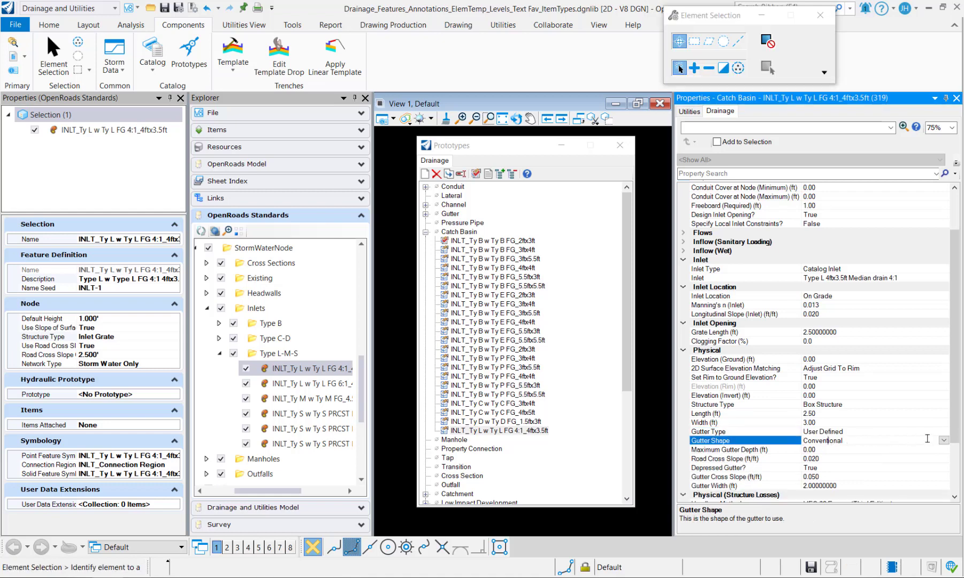
{"action": "left_click", "coordinate": [943, 440]}
{"action": "left_click", "coordinate": [821, 474]}
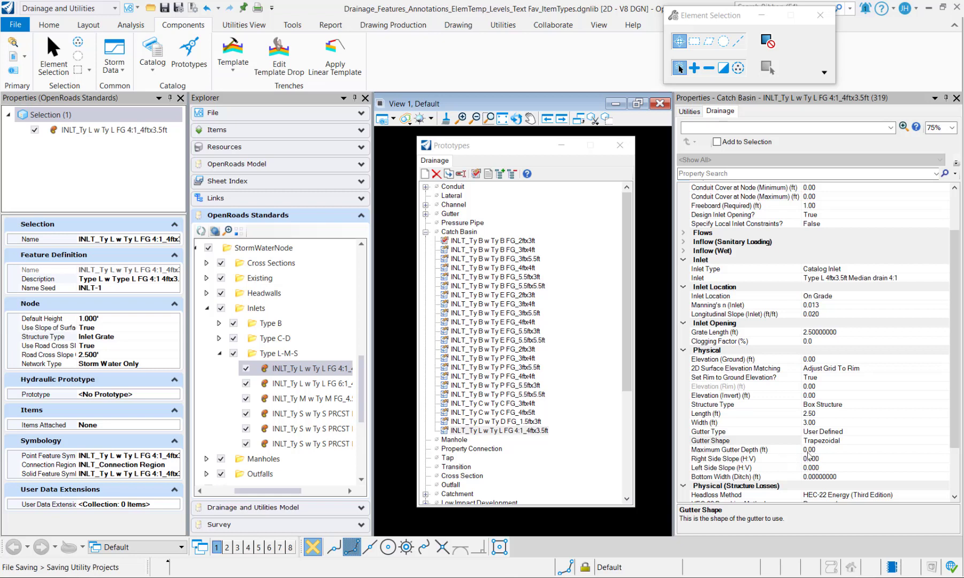
Set the trapezoidal gutter's maximum depth to 1 ft and both its right and left side slopes to 4.
{"action": "left_click", "coordinate": [797, 450]}
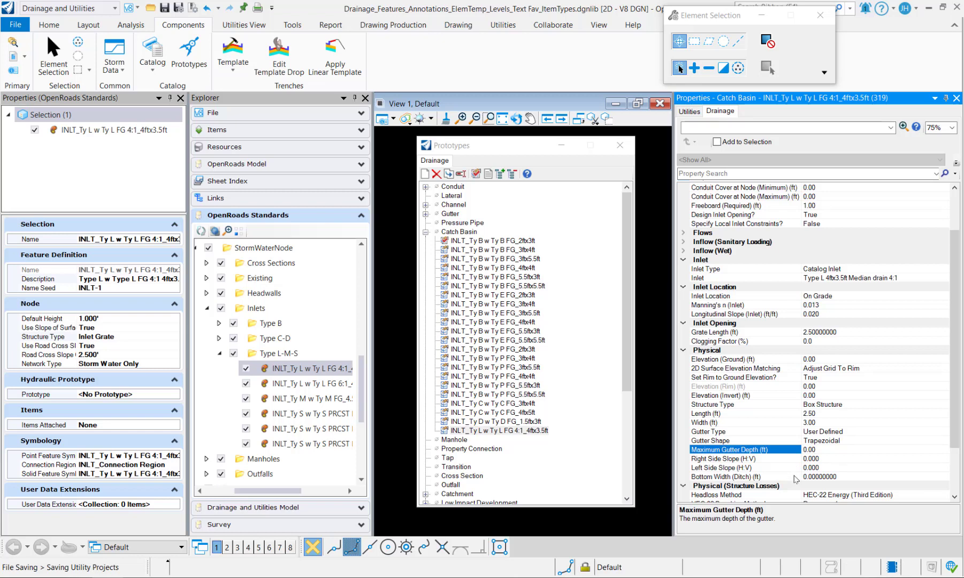
{"action": "left_click", "coordinate": [731, 450]}
{"action": "type", "text": "1"}
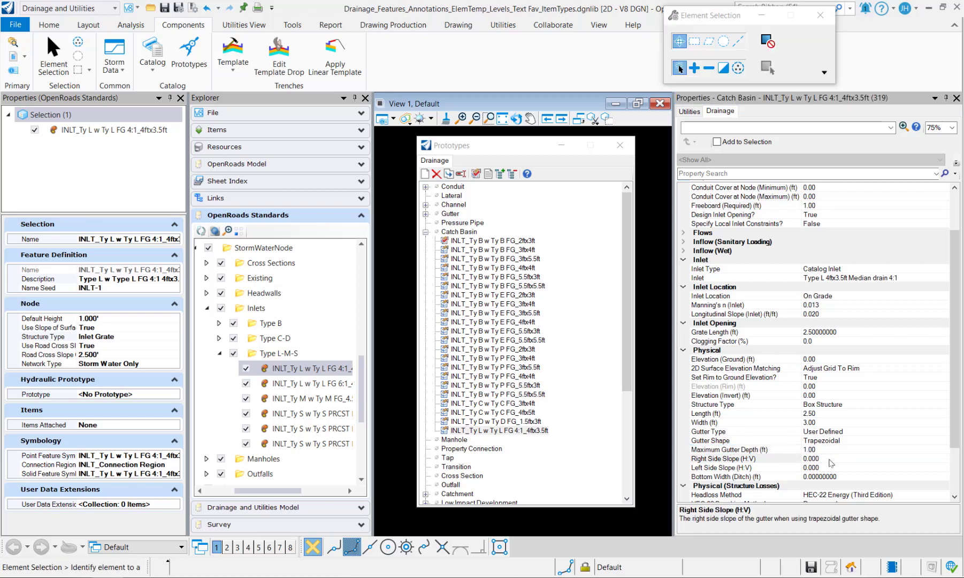
{"action": "left_click", "coordinate": [826, 459]}
{"action": "left_click", "coordinate": [786, 462]}
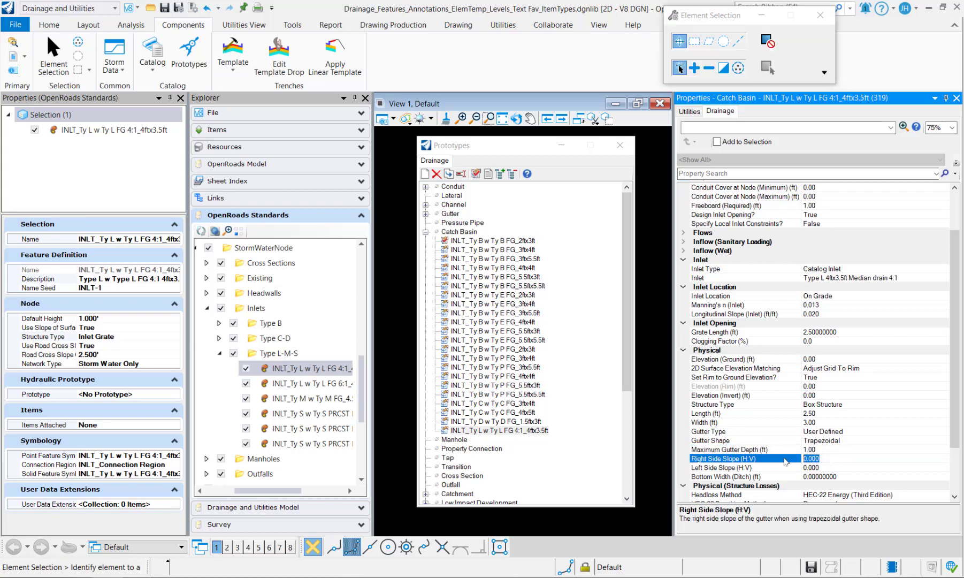
{"action": "type", "text": "4"}
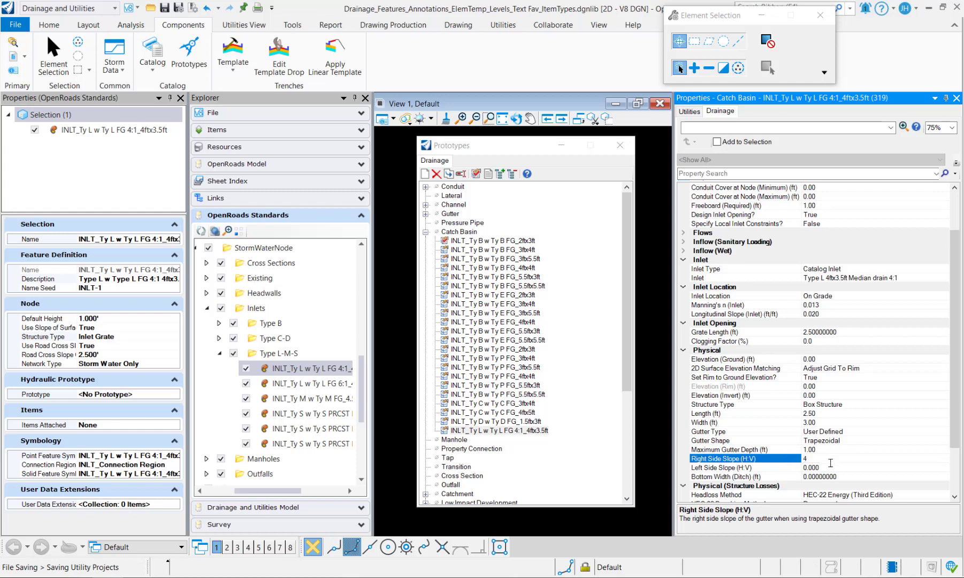
{"action": "left_click", "coordinate": [771, 469]}
{"action": "type", "text": "4"}
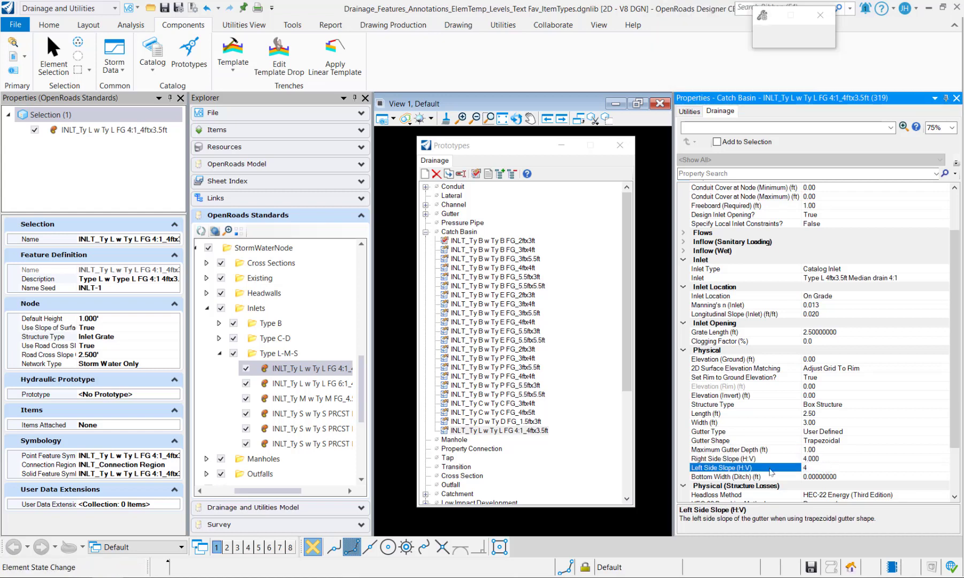
Check the structure width in the Inlet Catalog, set the gutter's ditch bottom width to 3 ft, and save the file.
{"action": "left_click", "coordinate": [816, 477]}
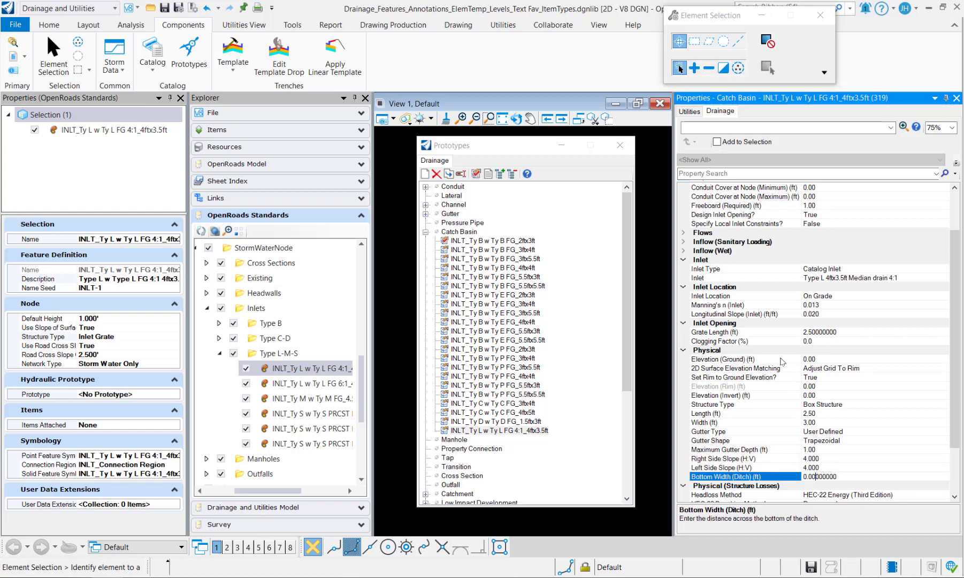
{"action": "scroll", "coordinate": [808, 465], "scroll_direction": "down", "scroll_amount": 2}
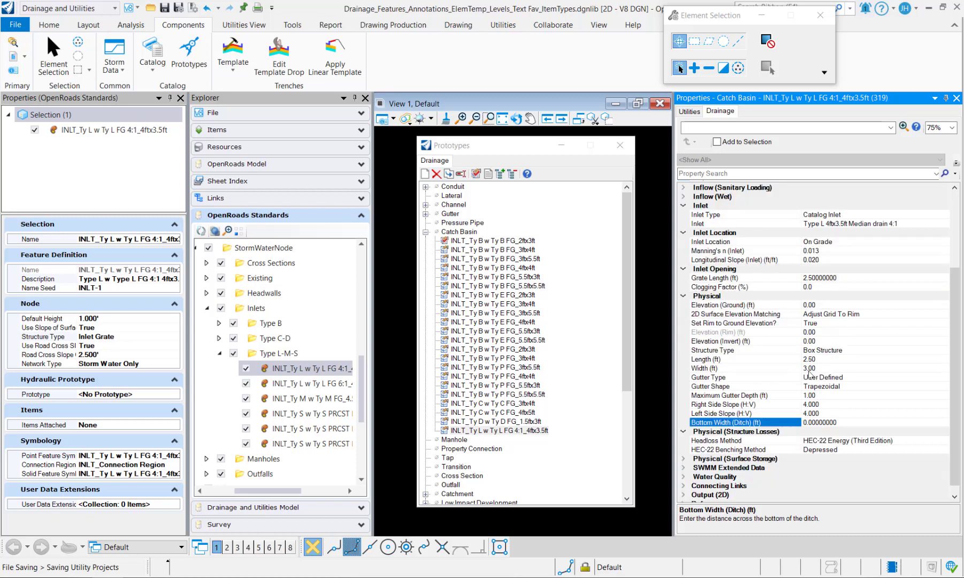
{"action": "double_click", "coordinate": [809, 369]}
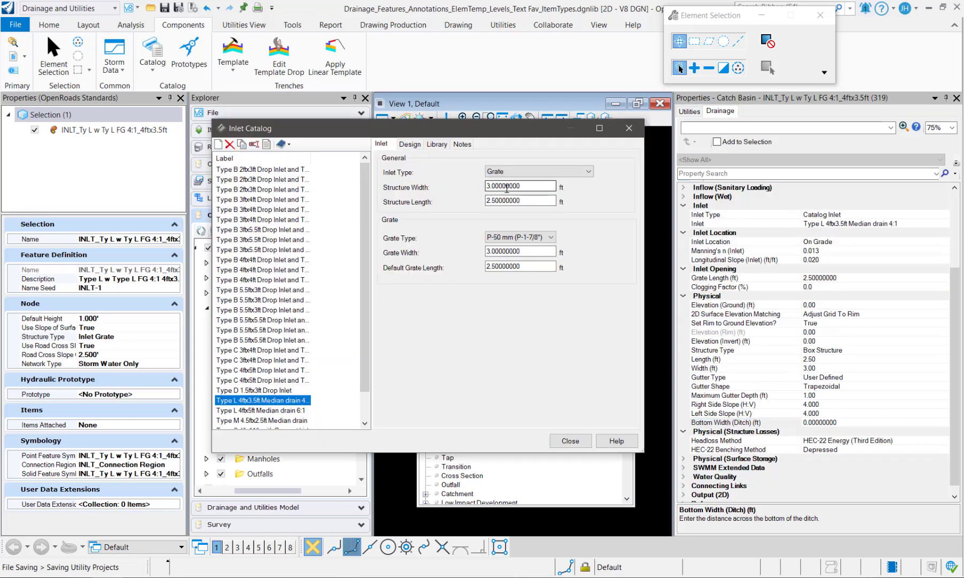
{"action": "left_click", "coordinate": [571, 440]}
{"action": "left_click", "coordinate": [785, 423]}
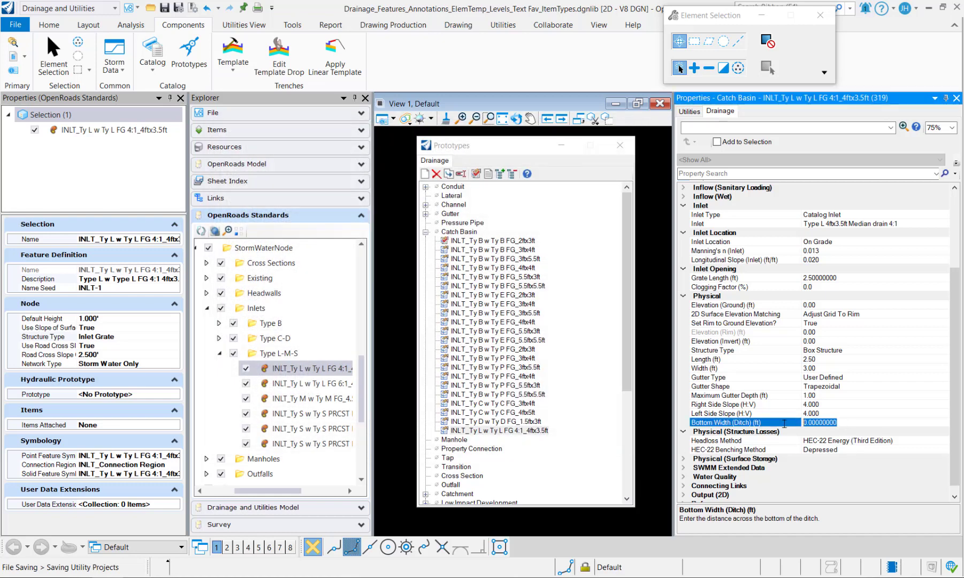
{"action": "type", "text": "3"}
{"action": "key", "text": "Return"}
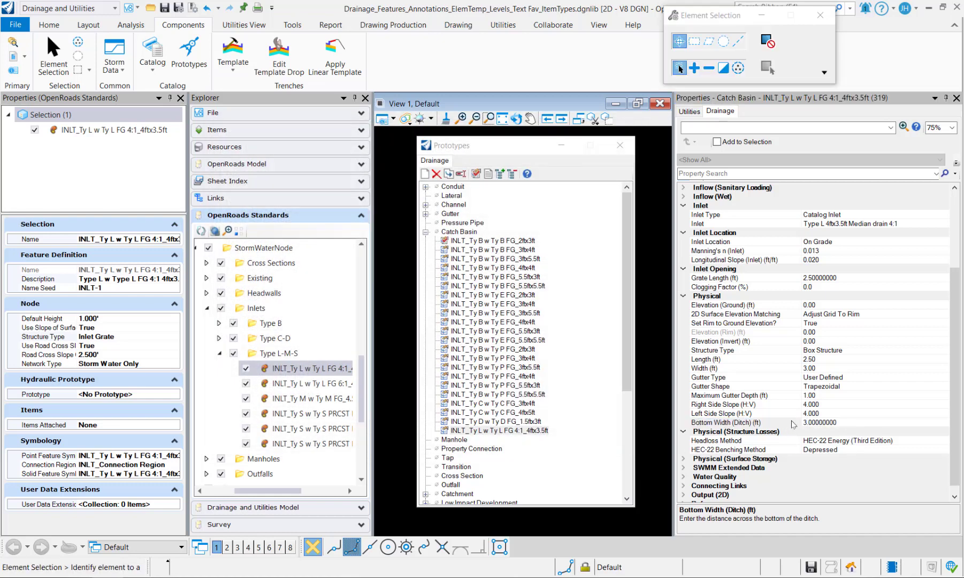
{"action": "key", "text": "ctrl+s"}
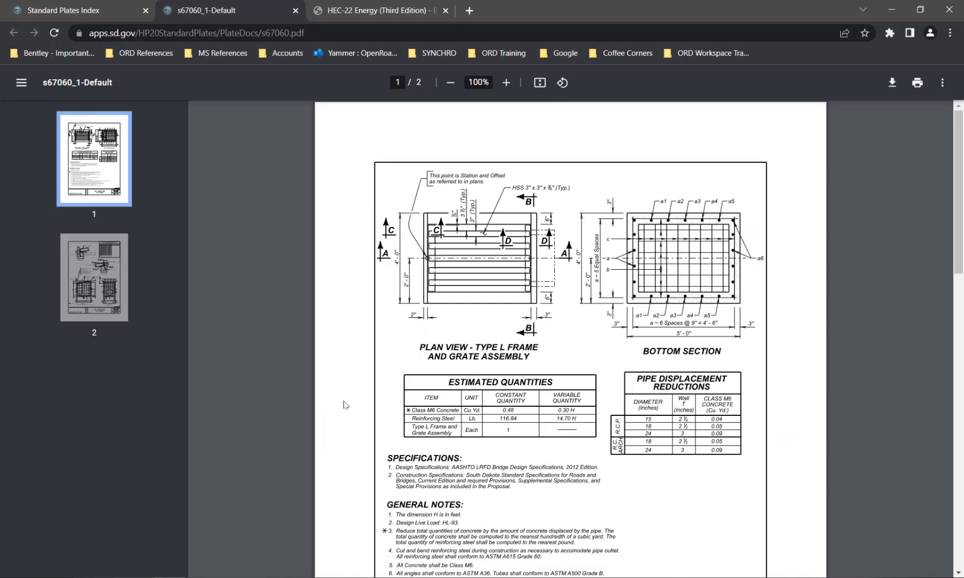
Duplicate the INLT_Ty L w Ty L FG 4:1_4ftx3.5ft catch basin prototype as INLT_Ty L w Ty L FG 6:1_4ftx5ft.
{"action": "scroll", "coordinate": [393, 424], "scroll_direction": "down", "scroll_amount": 10}
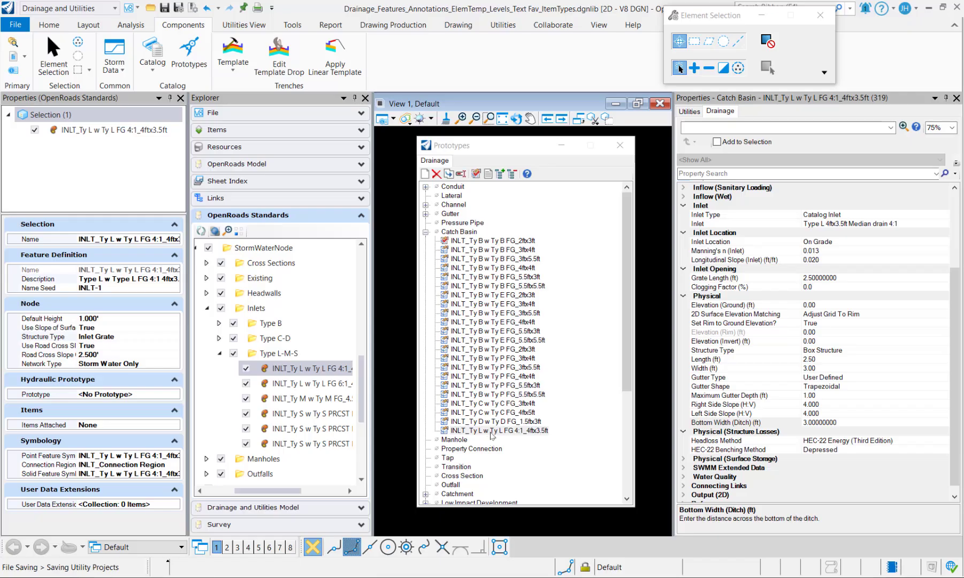
{"action": "right_click", "coordinate": [492, 430]}
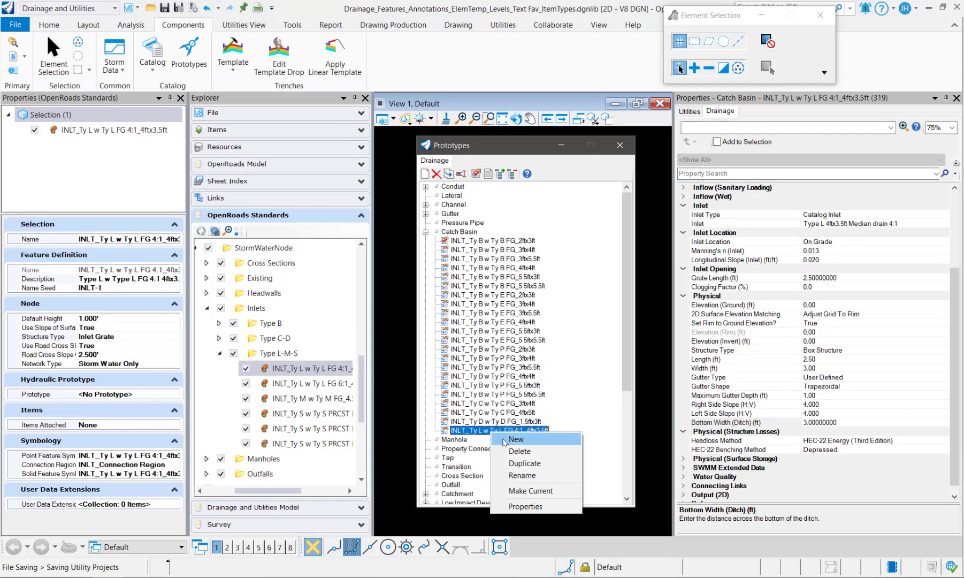
{"action": "left_click", "coordinate": [524, 463]}
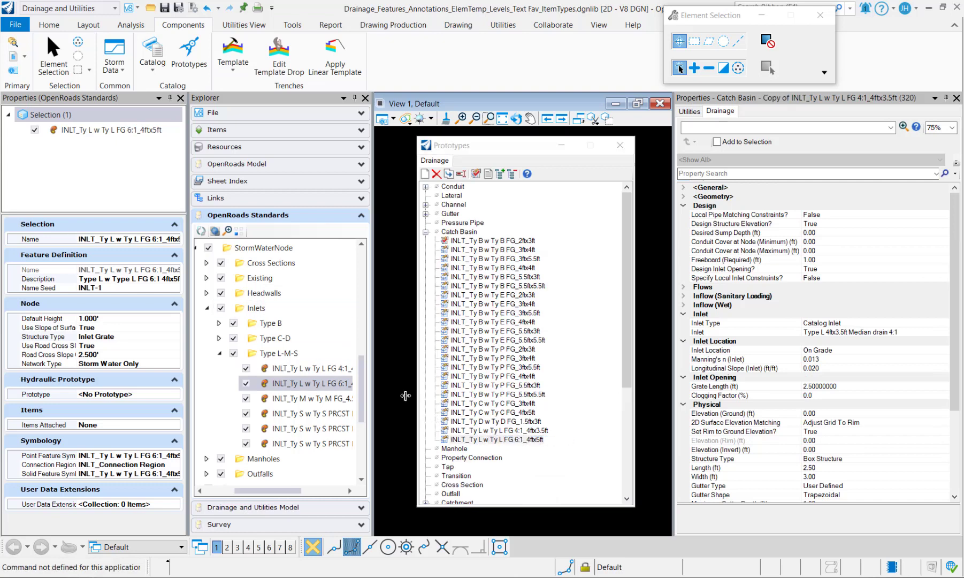
Assign the Type L 4ftx5ft Median drain 6:1 catalog inlet to the duplicated prototype.
{"action": "left_click", "coordinate": [944, 333]}
{"action": "left_click", "coordinate": [944, 332]}
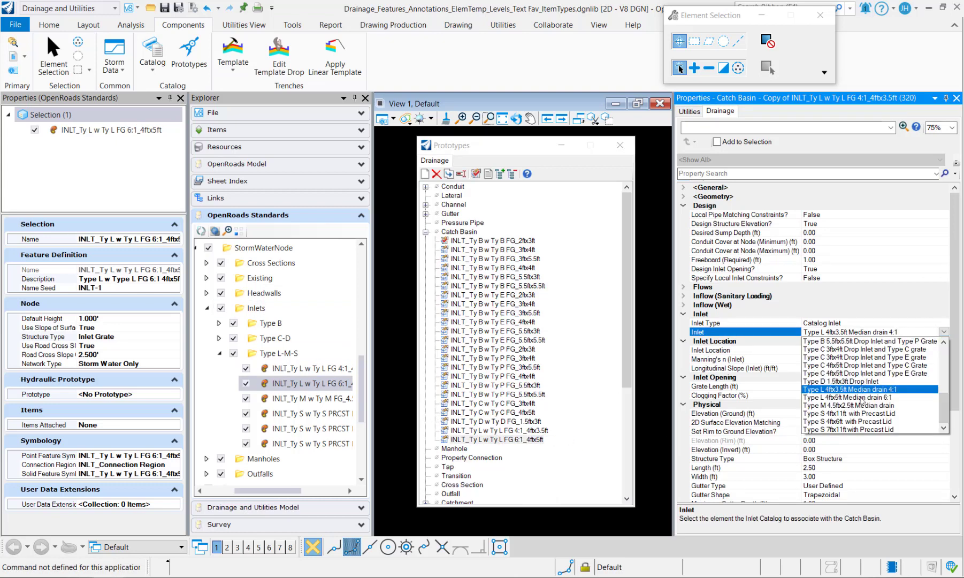
{"action": "left_click", "coordinate": [859, 398]}
{"action": "scroll", "coordinate": [859, 399], "scroll_direction": "down", "scroll_amount": 4}
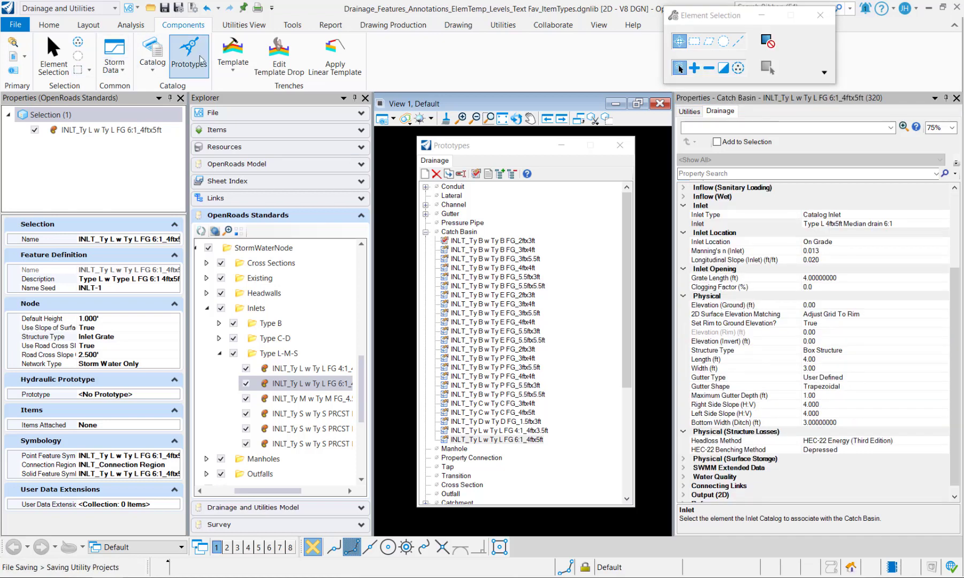
Check the structure and grate dimensions of the Type L 4ftx5ft Median drain 6:1 entry in the Inlet Catalog.
{"action": "left_click", "coordinate": [158, 74]}
{"action": "left_click", "coordinate": [175, 87]}
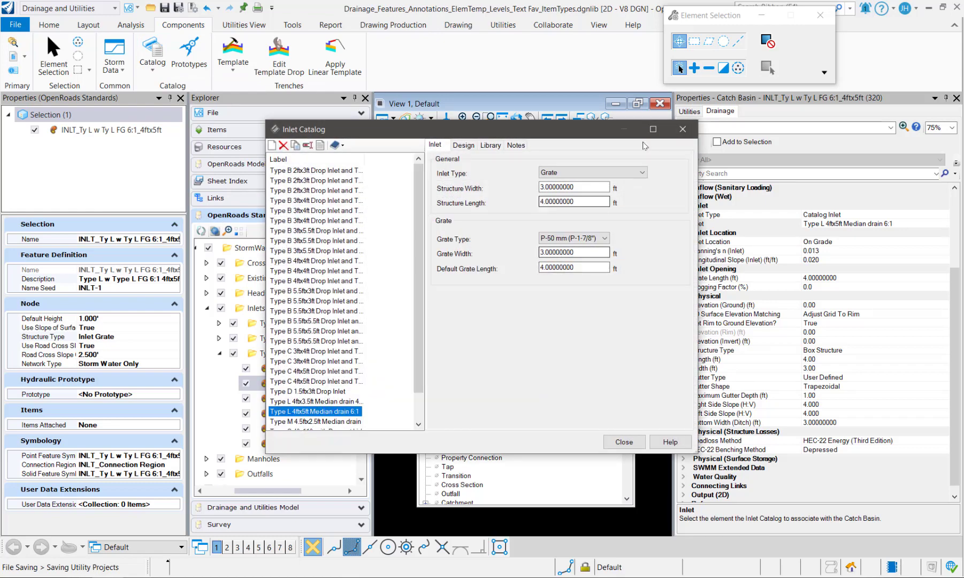
{"action": "left_click", "coordinate": [683, 129]}
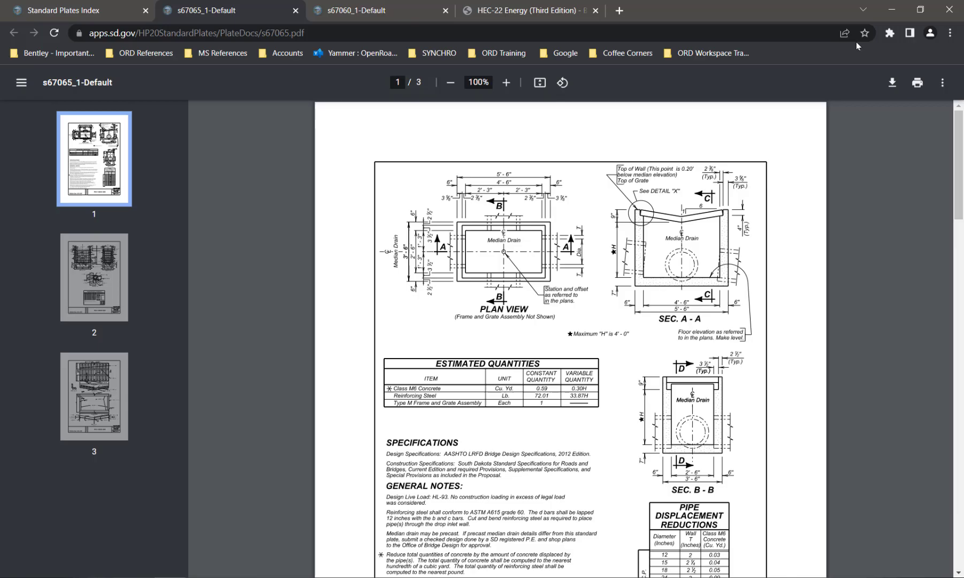
Consult the Type M median drain plate s67065 and set the INLT_Ty M w Ty M FG_4.5ftx2.5ft prototype's ditch bottom width to 3.5 ft.
{"action": "left_click", "coordinate": [891, 9]}
{"action": "scroll", "coordinate": [831, 478], "scroll_direction": "down", "scroll_amount": 5}
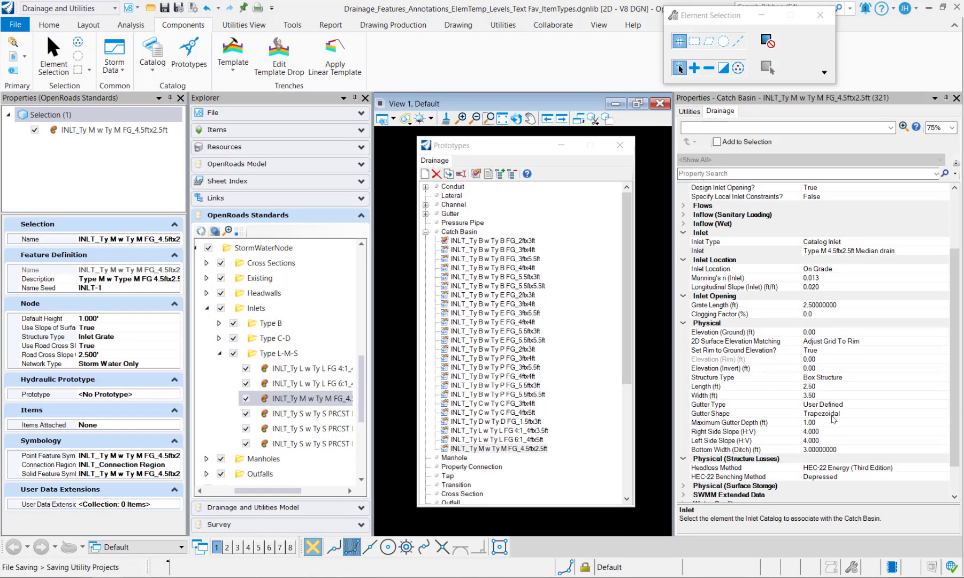
{"action": "left_click", "coordinate": [753, 451]}
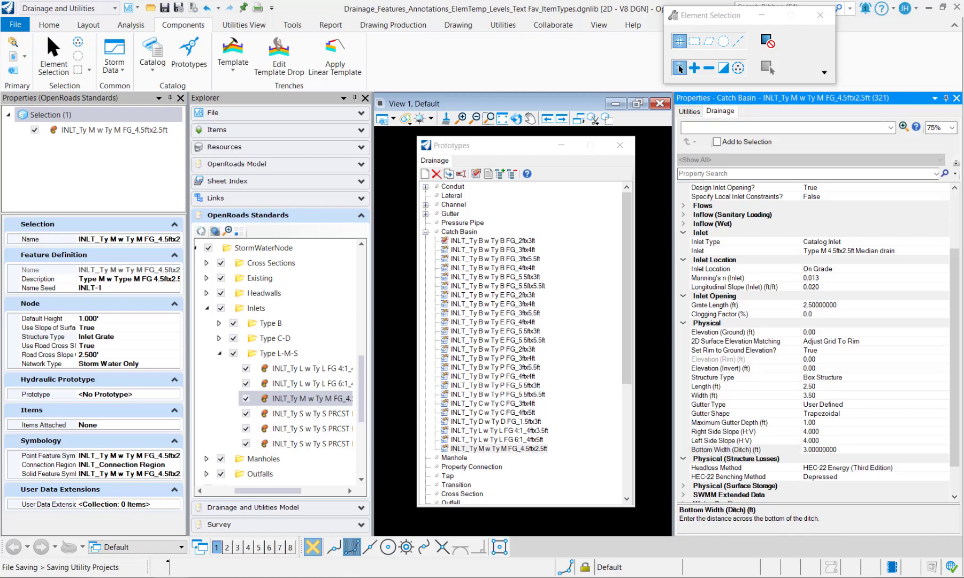
{"action": "key", "text": "alt+Tab"}
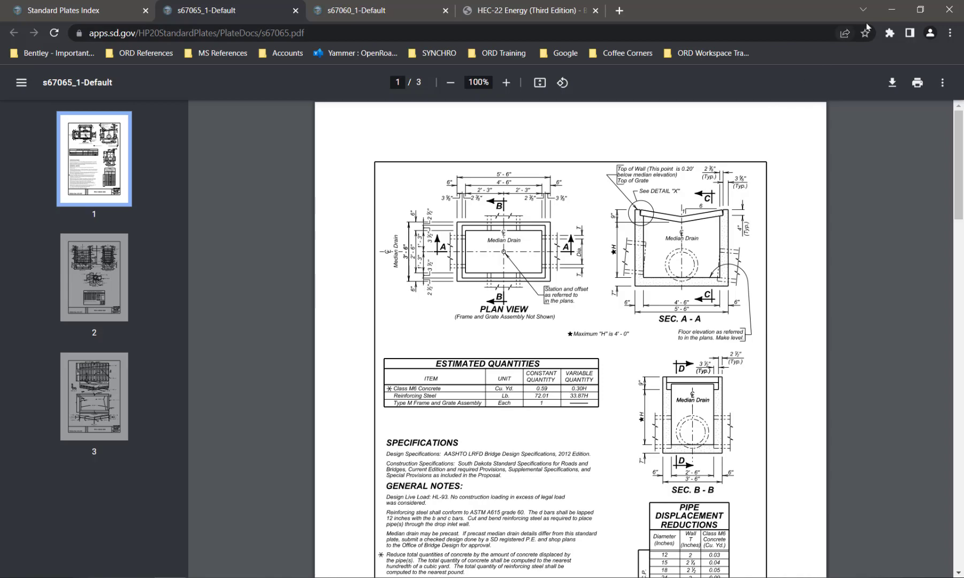
{"action": "left_click", "coordinate": [892, 9]}
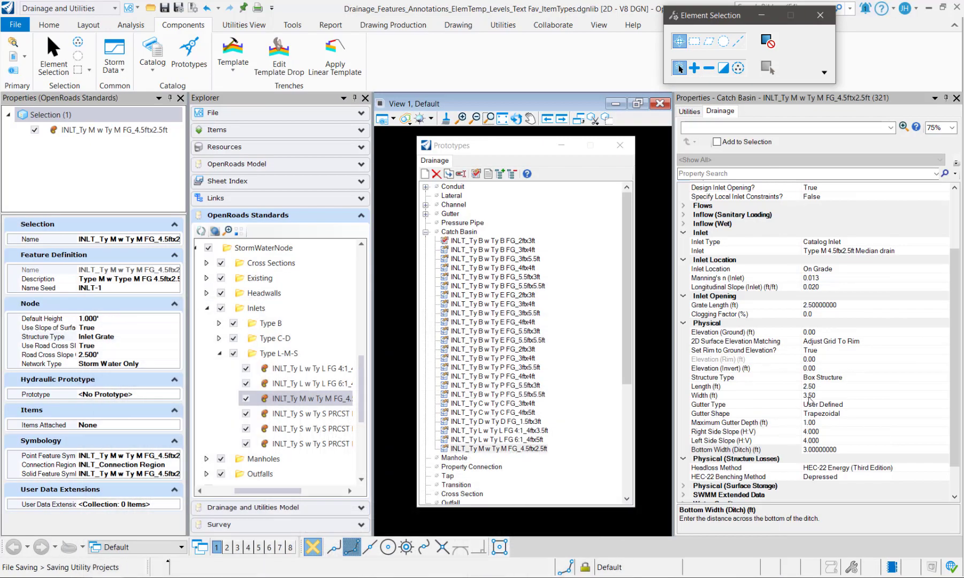
{"action": "left_click", "coordinate": [723, 450]}
{"action": "type", "text": "3.5"}
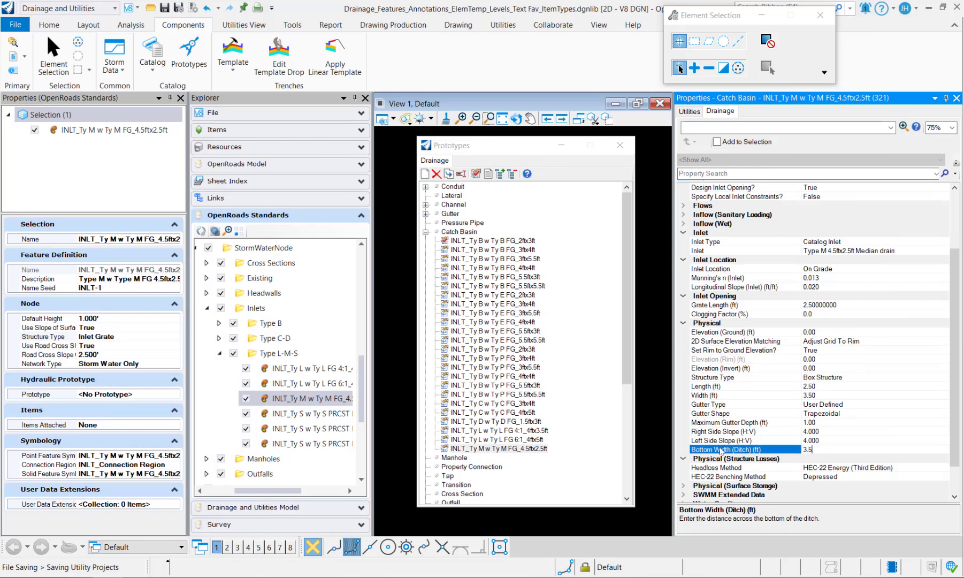
{"action": "key", "text": "Return"}
Set the right and left side slopes of the INLT_Ty M w Ty M FG_4.5ftx2.5ft prototype's gutter to 6.
{"action": "left_click", "coordinate": [778, 433]}
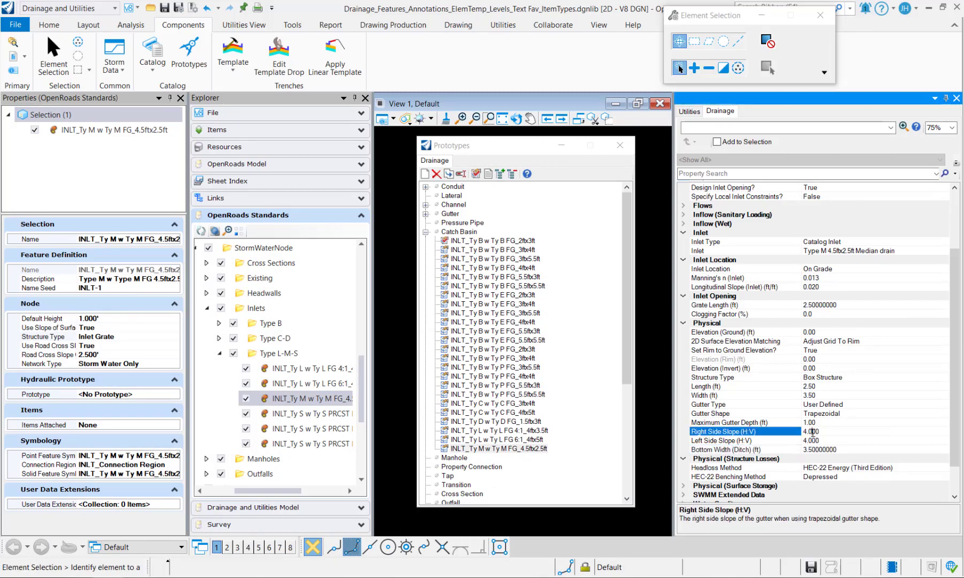
{"action": "type", "text": "6"}
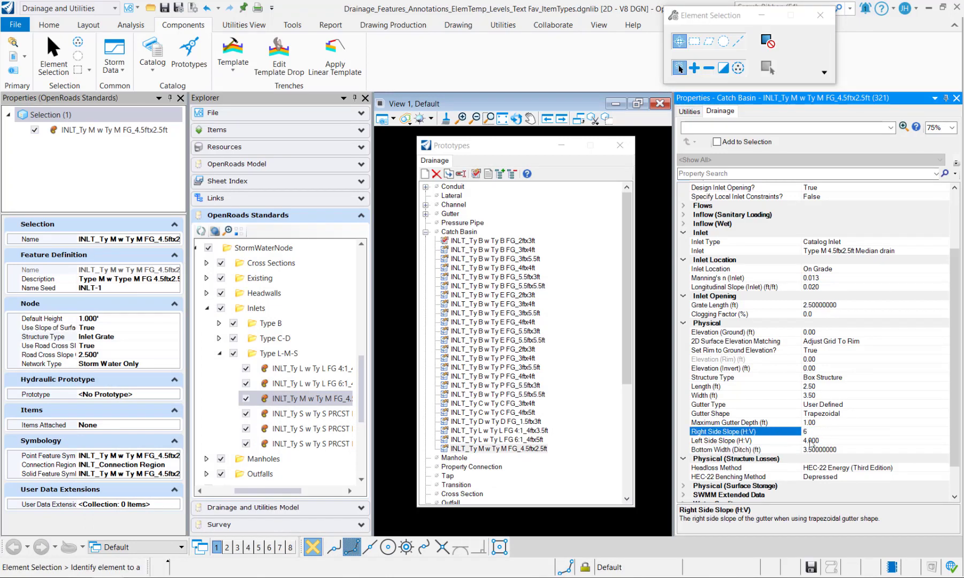
{"action": "key", "text": "Return"}
{"action": "left_click", "coordinate": [699, 440]}
{"action": "type", "text": "6"}
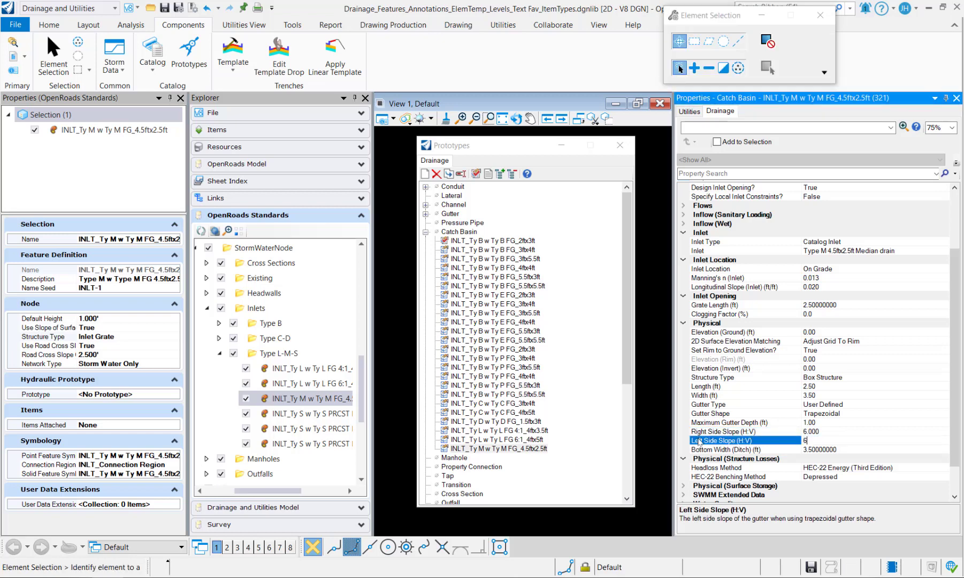
Duplicate the Type M prototype as INLT_Ty S w Ty S PRCST Lid_4ftx6ft and consult the drop inlet sections on standard plate s67032.
{"action": "left_click", "coordinate": [315, 413]}
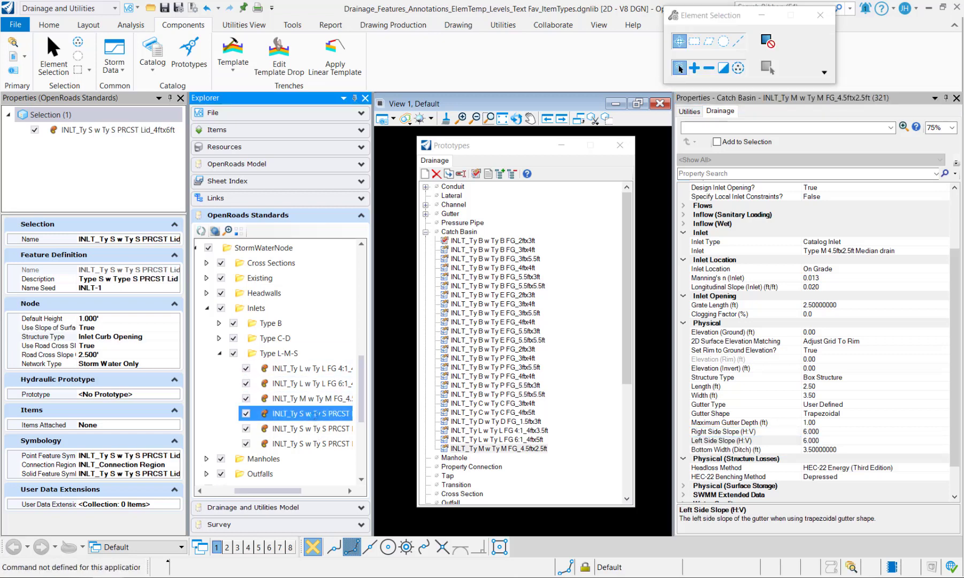
{"action": "scroll", "coordinate": [512, 445], "scroll_direction": "down", "scroll_amount": 3}
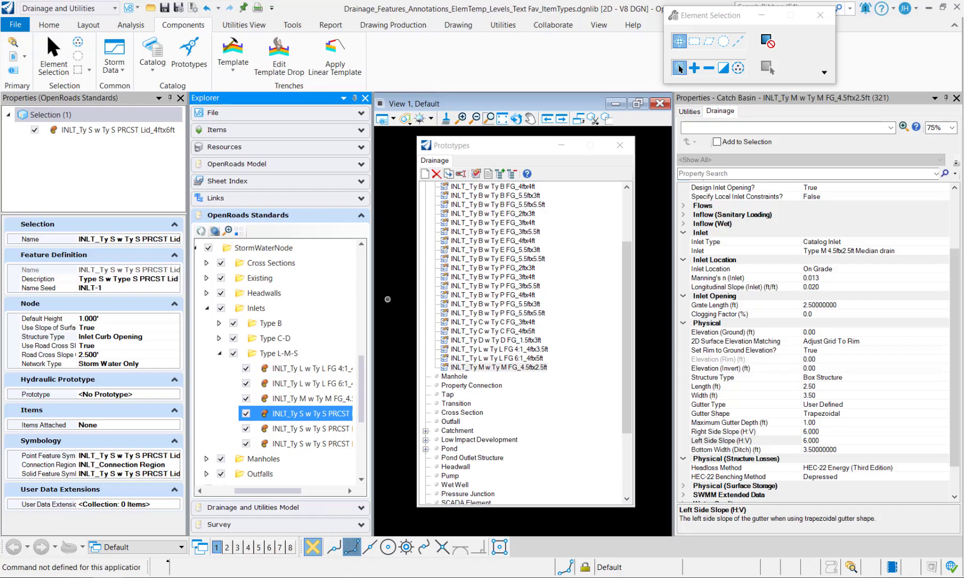
{"action": "key", "text": "alt+Tab"}
{"action": "scroll", "coordinate": [767, 199], "scroll_direction": "down", "scroll_amount": 12}
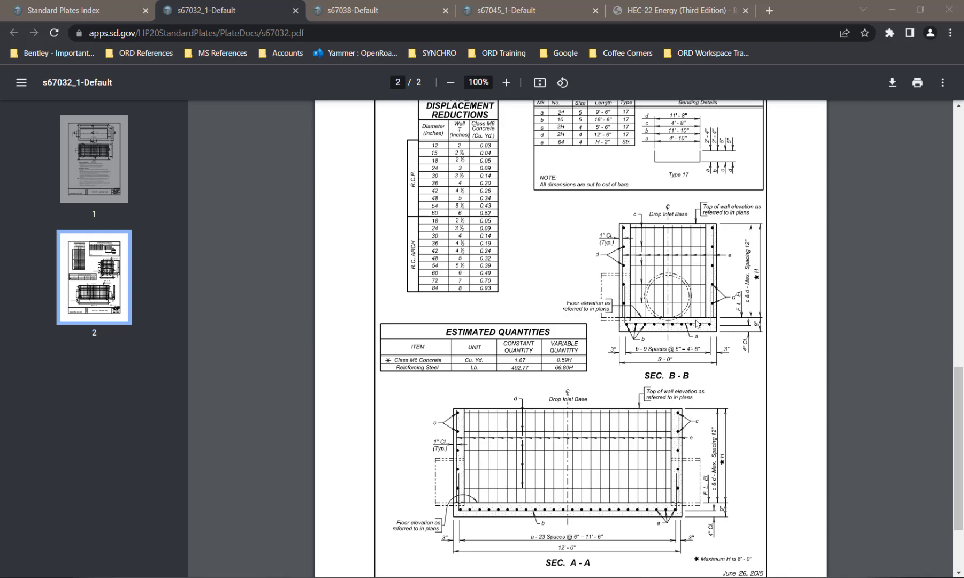
{"action": "key", "text": "alt+Tab"}
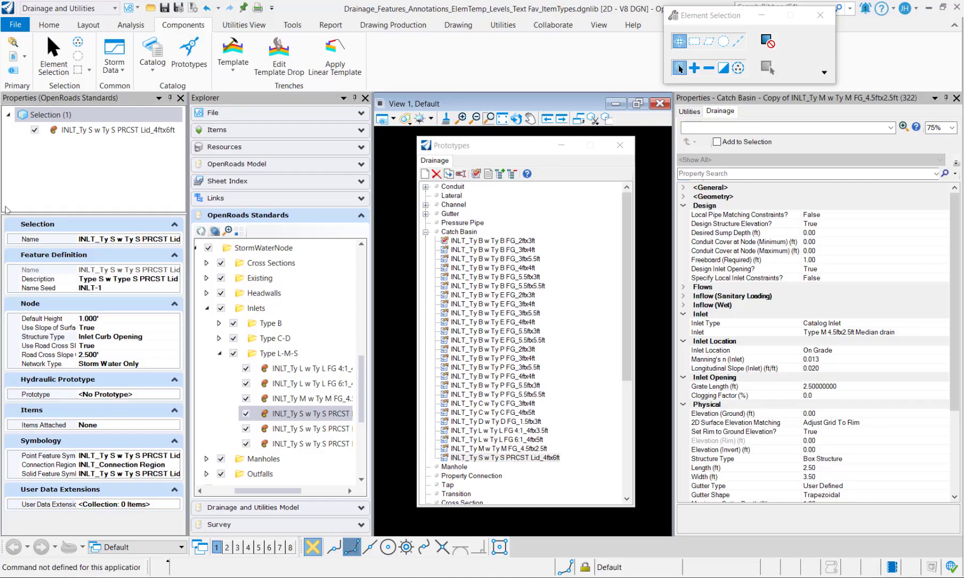
Change the gutter type of the INLT_Ty S w Ty S PRCST Lid_4ftx6ft prototype to Catalog Gutter.
{"action": "scroll", "coordinate": [883, 454], "scroll_direction": "down", "scroll_amount": 1}
{"action": "left_click", "coordinate": [893, 459]}
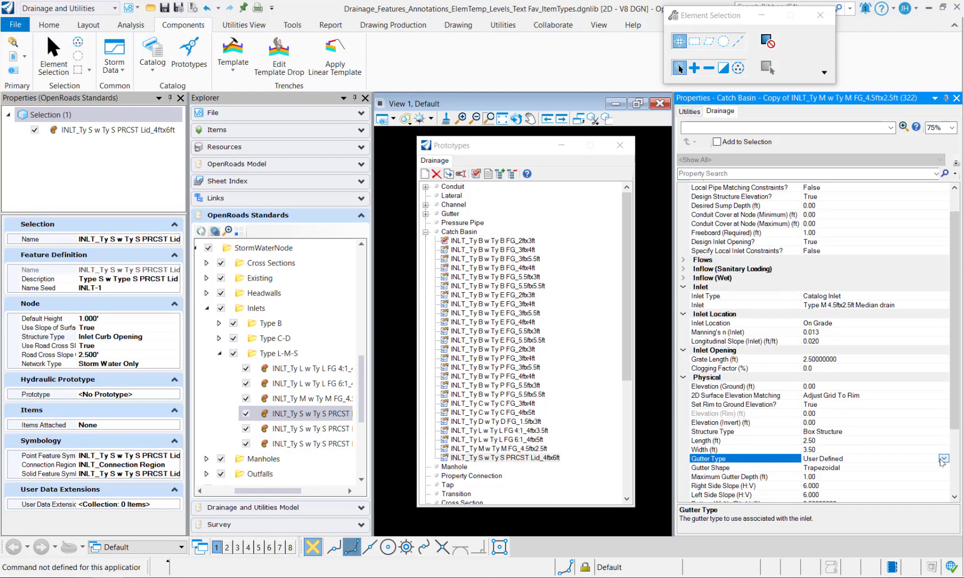
{"action": "left_click", "coordinate": [943, 457]}
{"action": "left_click", "coordinate": [816, 470]}
{"action": "left_click", "coordinate": [858, 467]}
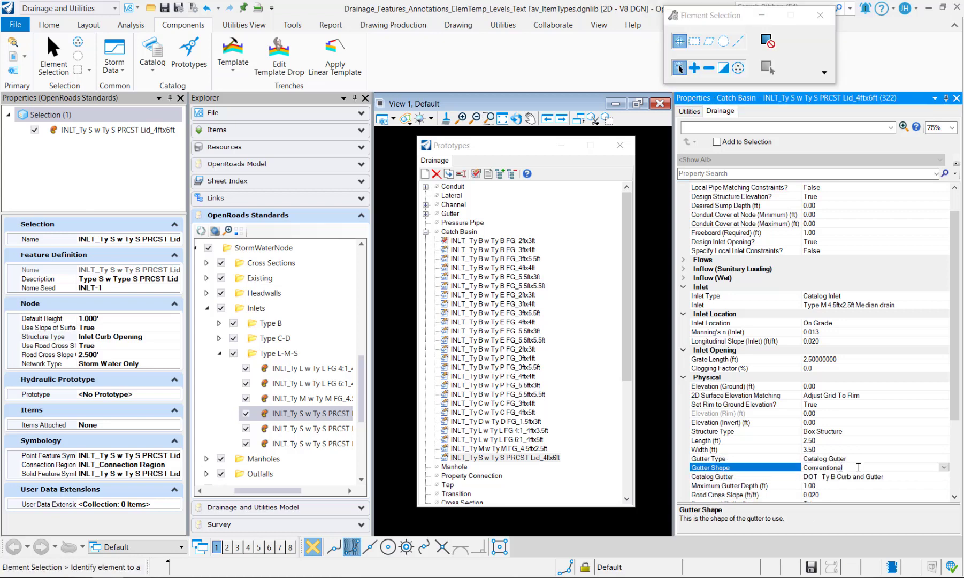
Select DOT_Ty B Curb and Gutter as the 4ftx6ft Type S prototype's catalog gutter and open the gutter catalog.
{"action": "left_click", "coordinate": [925, 476]}
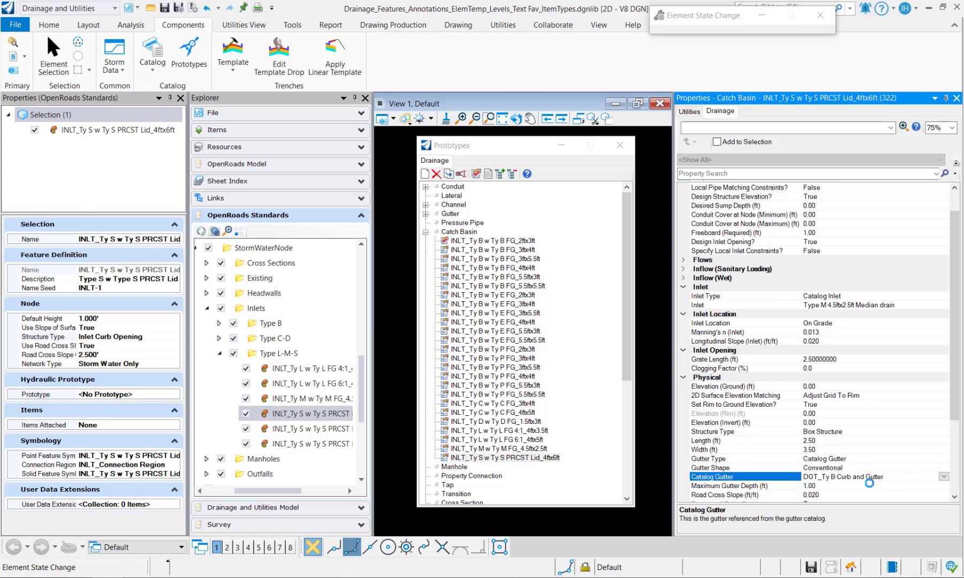
{"action": "scroll", "coordinate": [834, 479], "scroll_direction": "down", "scroll_amount": 1}
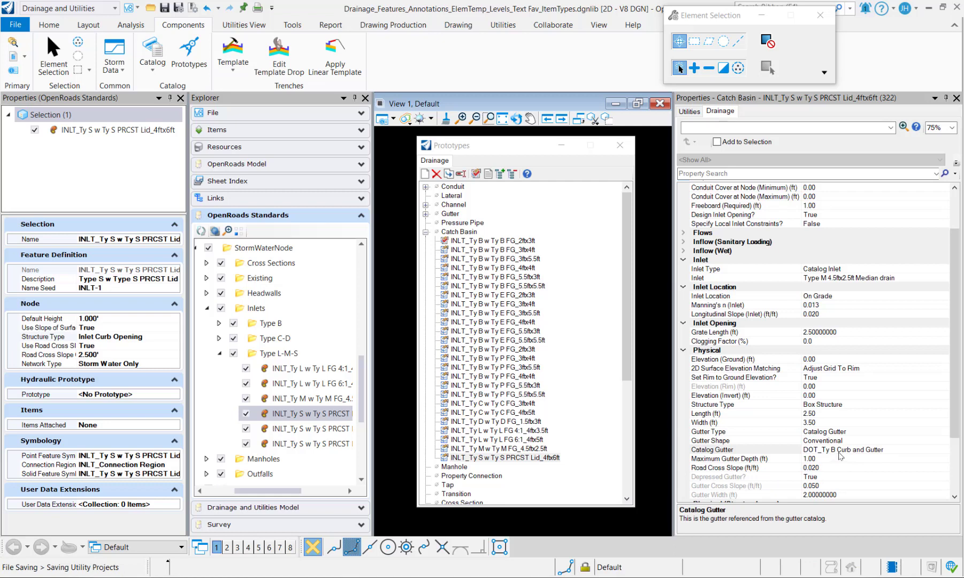
{"action": "left_click", "coordinate": [947, 454]}
{"action": "left_click", "coordinate": [944, 449]}
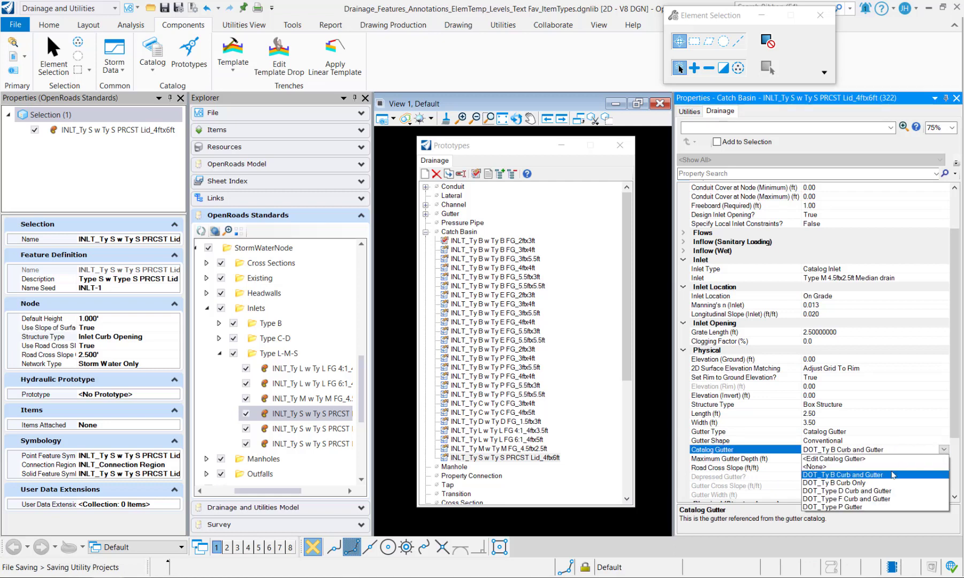
{"action": "left_click", "coordinate": [823, 476]}
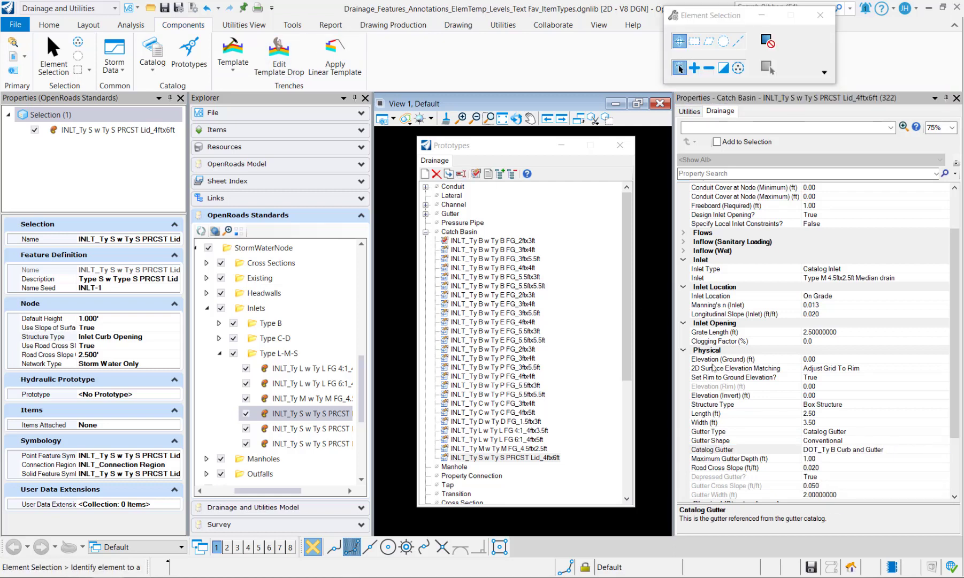
{"action": "left_click", "coordinate": [941, 449]}
{"action": "left_click", "coordinate": [818, 458]}
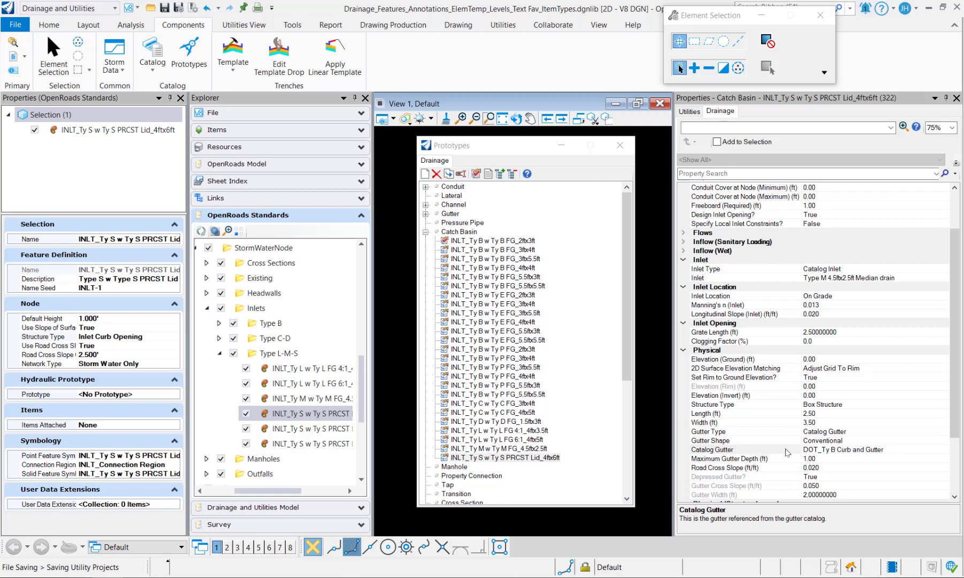
Assign the Type S 4ftx6ft with Precast Lid catalog inlet to the INLT_Ty S w Ty S PRCST Lid_4ftx6ft prototype.
{"action": "left_click", "coordinate": [847, 277]}
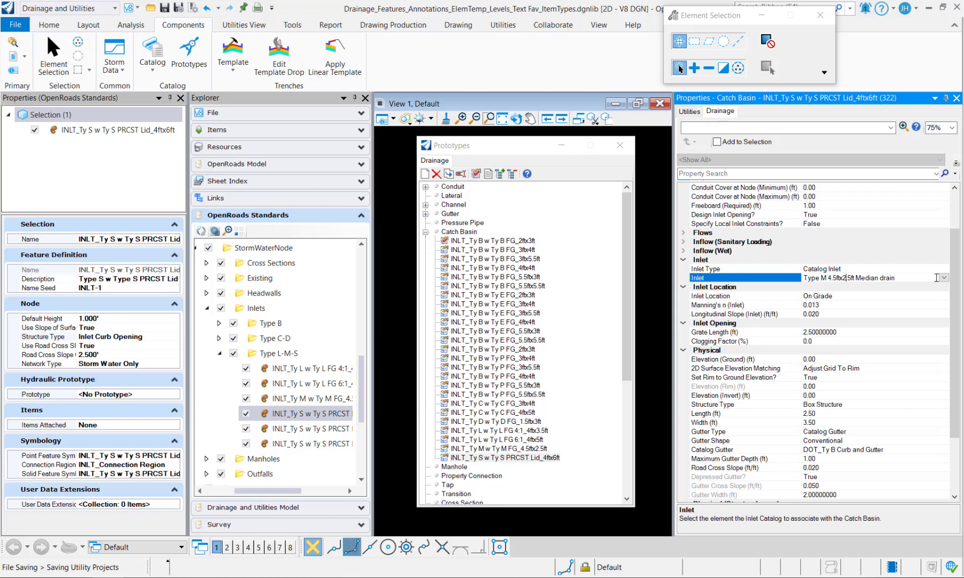
{"action": "left_click", "coordinate": [847, 277]}
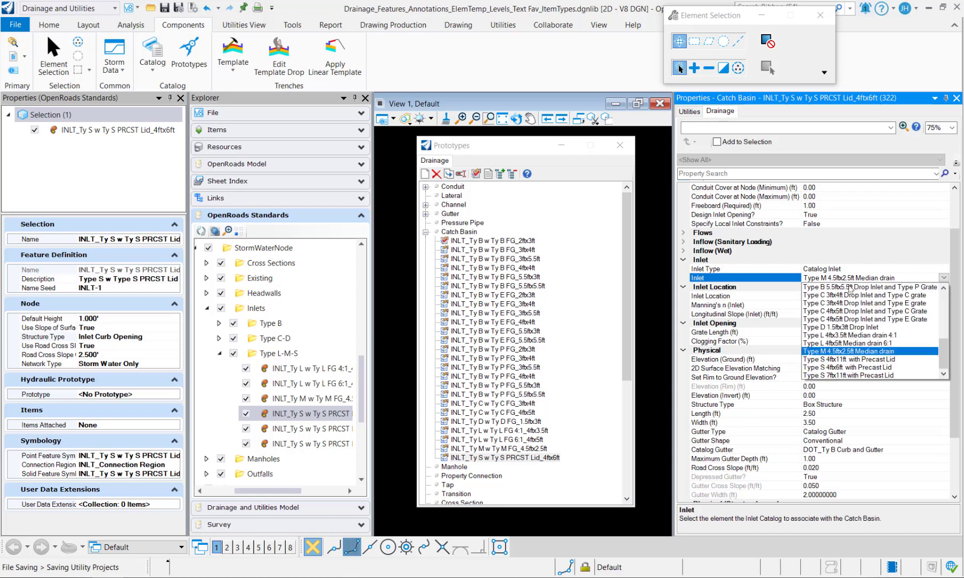
{"action": "left_click", "coordinate": [848, 367]}
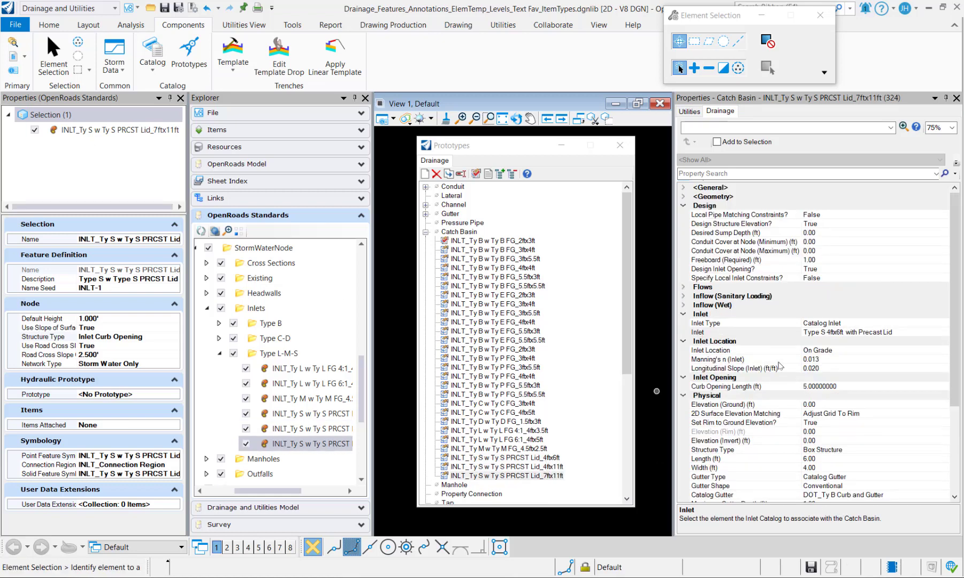
Assign the Type S 7ftx11ft with Precast Lid catalog inlet to the INLT_Ty S w Ty S PRCST Lid_7ftx11ft prototype.
{"action": "left_click", "coordinate": [904, 332]}
{"action": "left_click", "coordinate": [944, 332]}
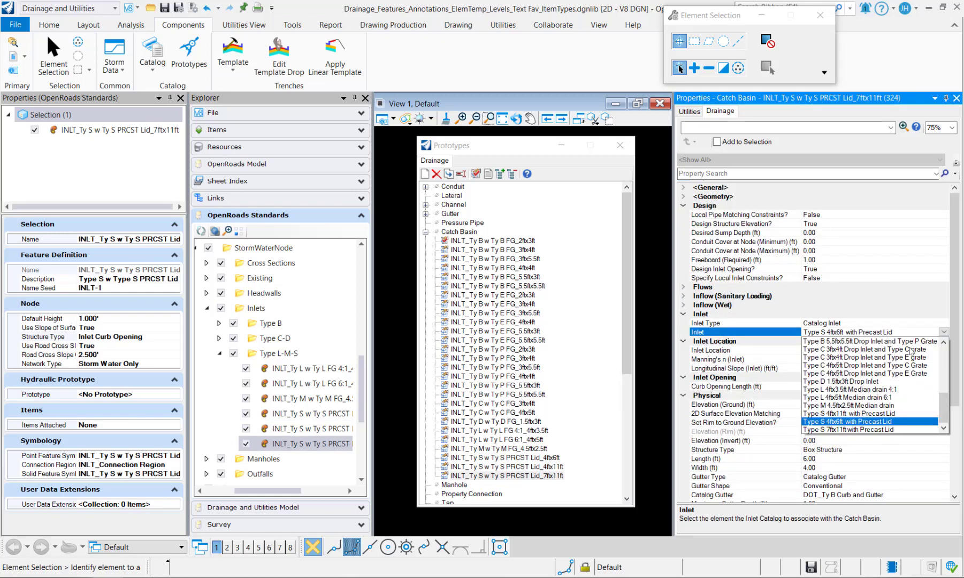
{"action": "left_click", "coordinate": [857, 434]}
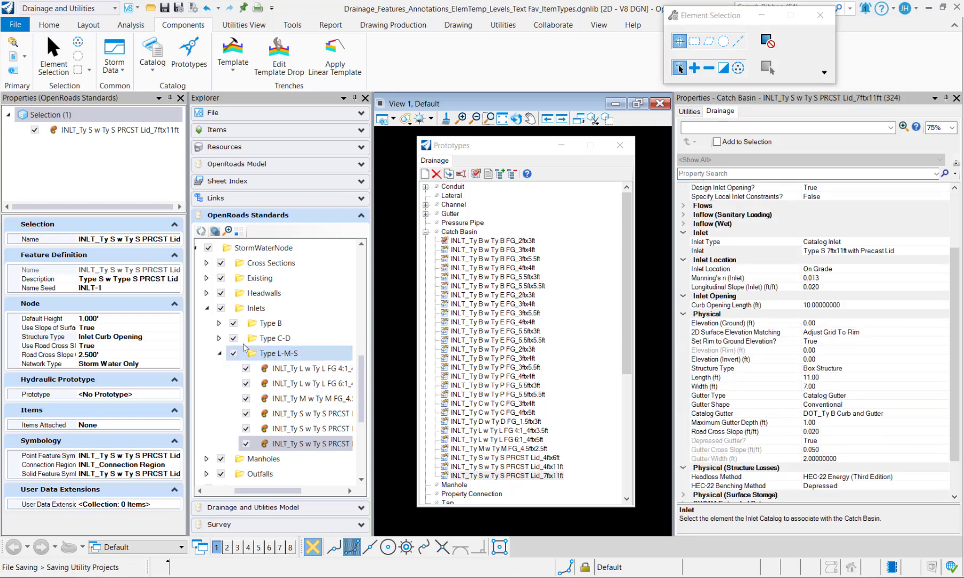
Assign each inlet feature definition its matching hydraulic prototype, starting with INLT_Ty B w Ty B FG_2ftx3ft in the Type B folder.
{"action": "left_click", "coordinate": [220, 324]}
{"action": "left_click", "coordinate": [289, 338]}
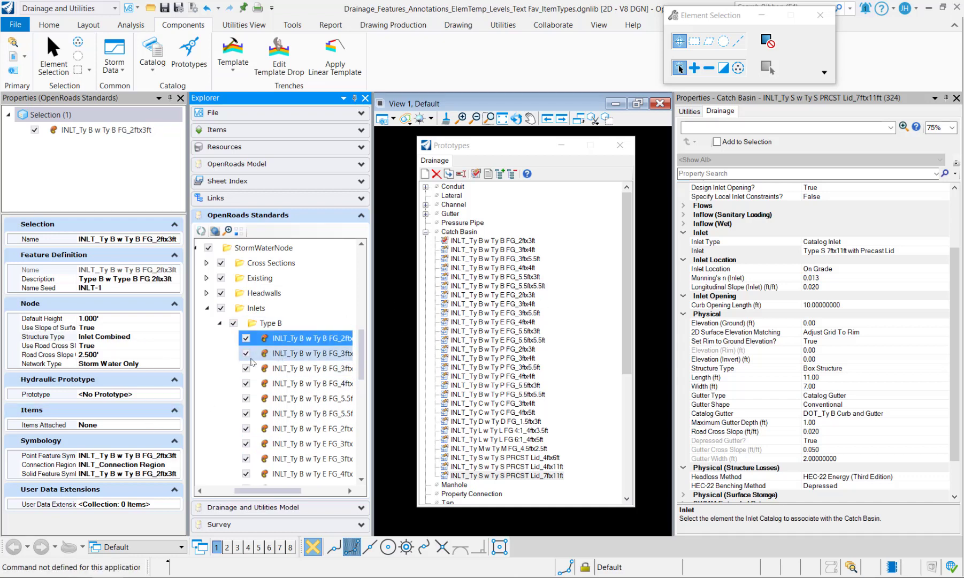
{"action": "left_click", "coordinate": [107, 394]}
{"action": "left_click", "coordinate": [105, 412]}
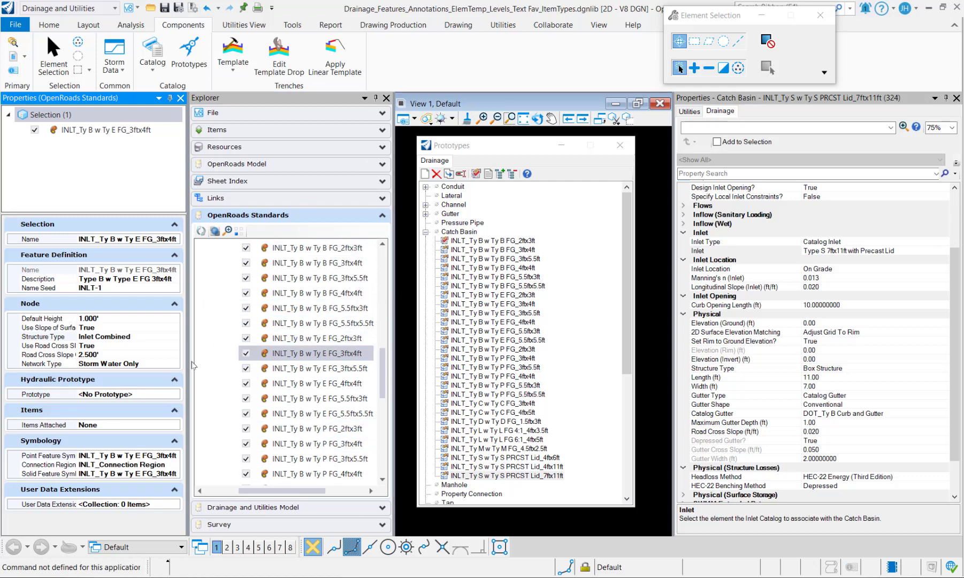
{"action": "left_click", "coordinate": [174, 395]}
{"action": "left_click", "coordinate": [175, 393]}
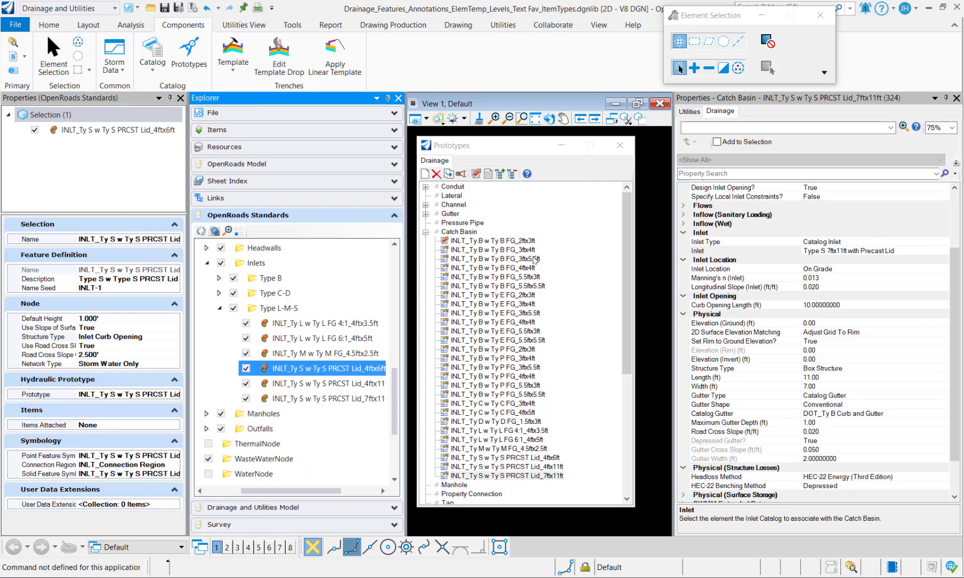
Review the hydraulic prototype assigned to each feature definition in the Type B inlets folder.
{"action": "left_click", "coordinate": [219, 293]}
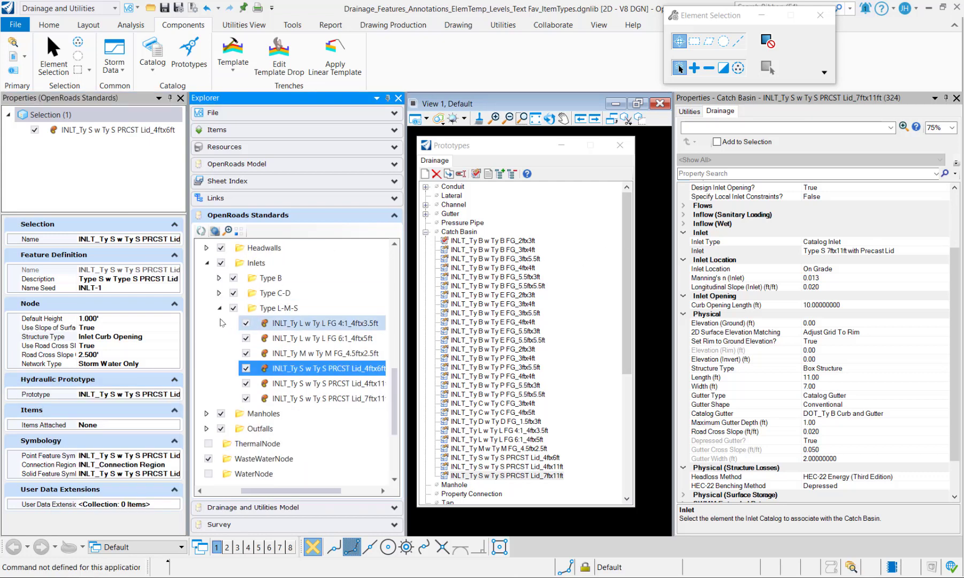
{"action": "left_click", "coordinate": [218, 278]}
{"action": "left_click", "coordinate": [321, 294]}
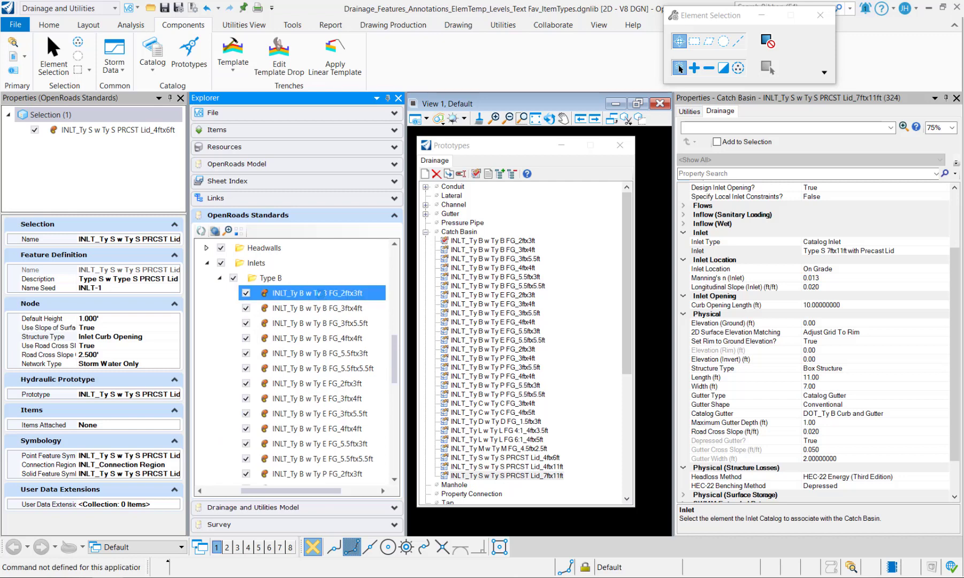
{"action": "left_click", "coordinate": [321, 314]}
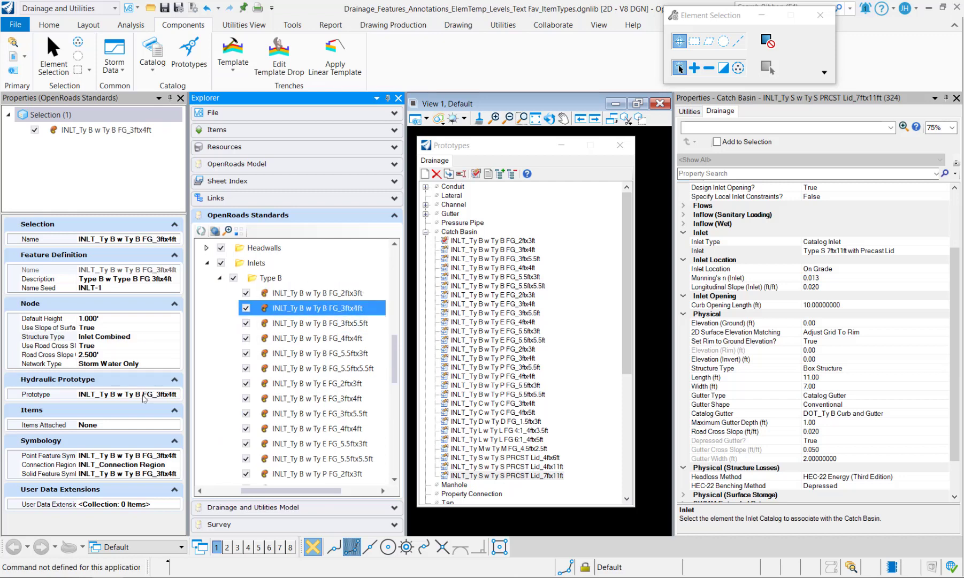
{"action": "key", "text": "Down"}
{"action": "key", "text": "Down"}
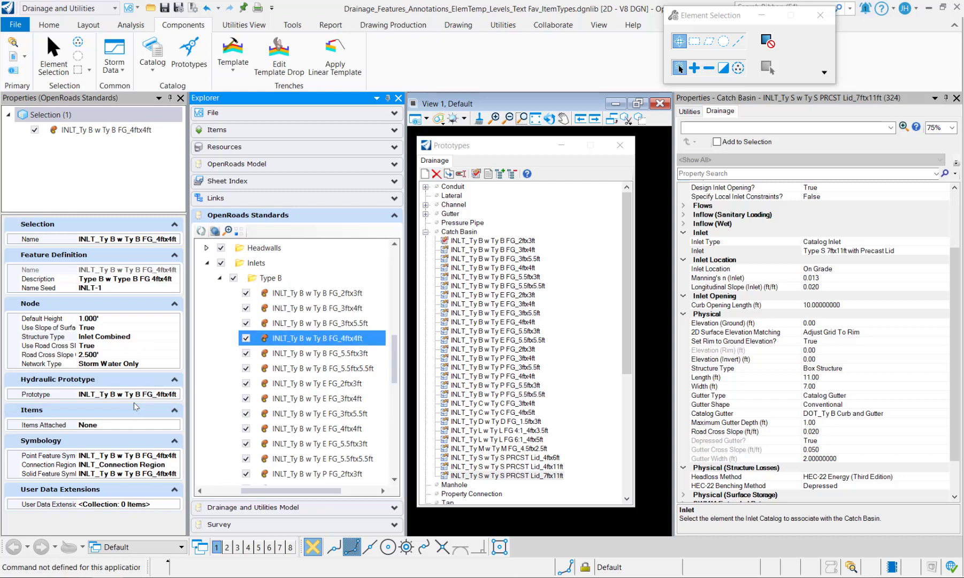
{"action": "key", "text": "Down"}
{"action": "key", "text": "Down"}
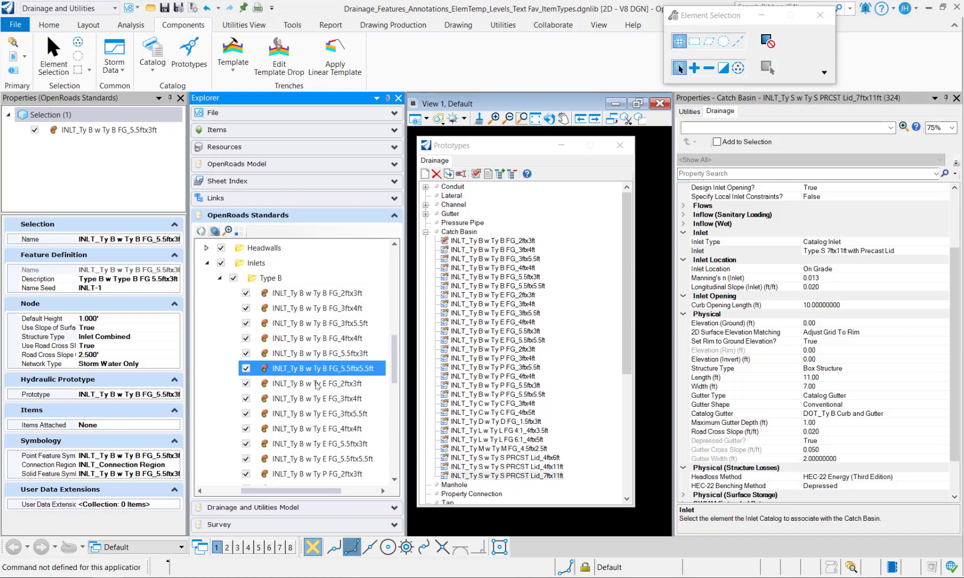
{"action": "key", "text": "Down"}
{"action": "key", "text": "Down"}
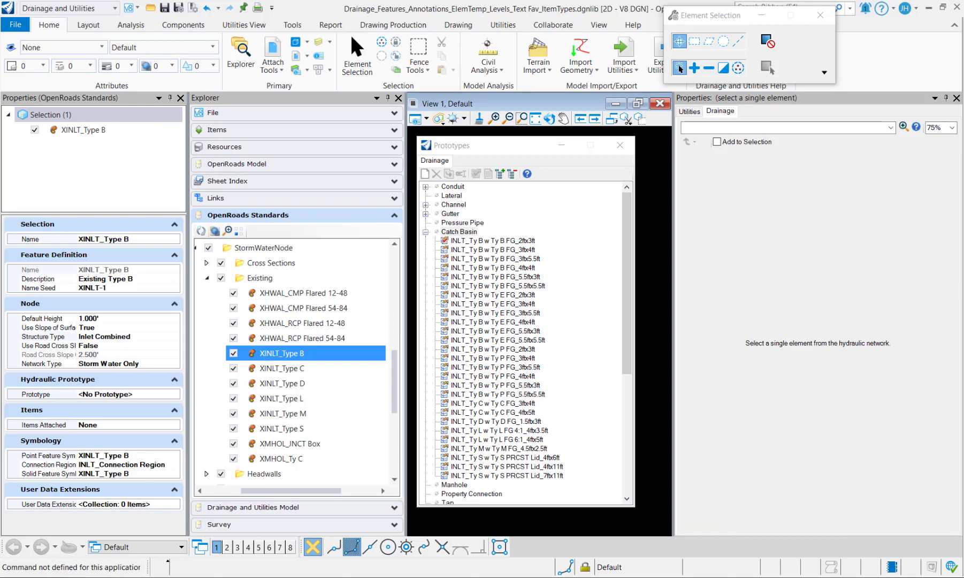
Check the active cell of the existing XINLT_Type B 3D Top element template to find the matching inlet size.
{"action": "left_click", "coordinate": [457, 187]}
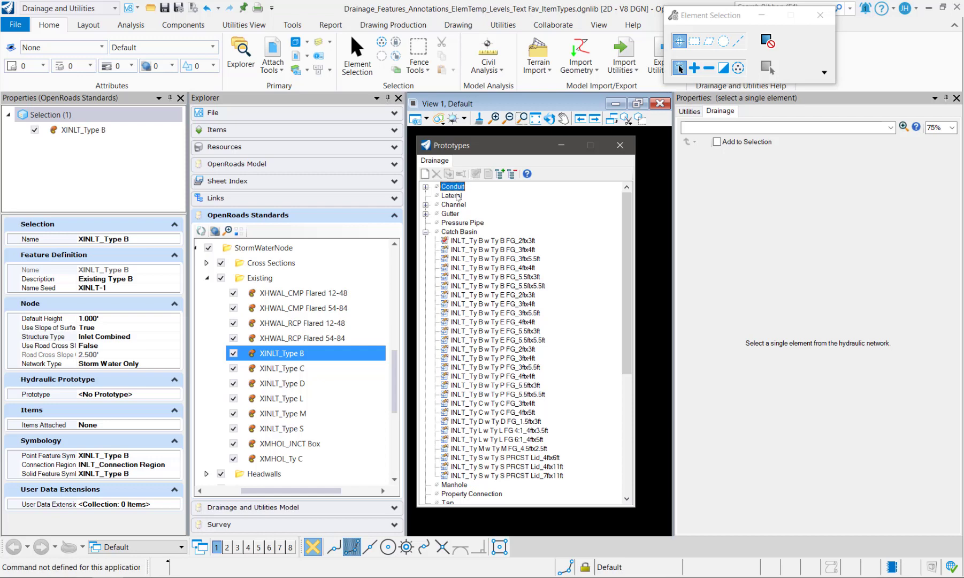
{"action": "left_click", "coordinate": [462, 241]}
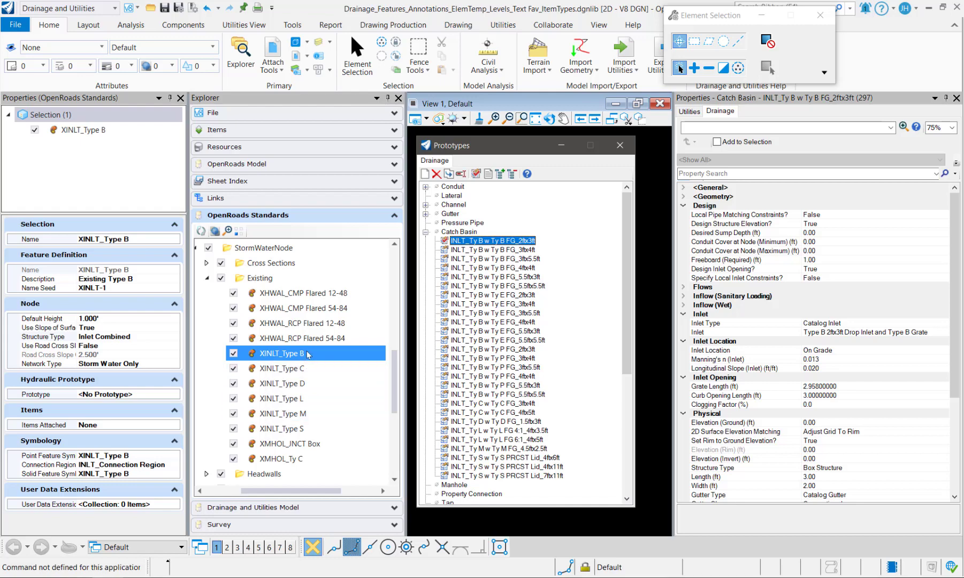
{"action": "left_click", "coordinate": [63, 47]}
{"action": "left_click", "coordinate": [55, 288]}
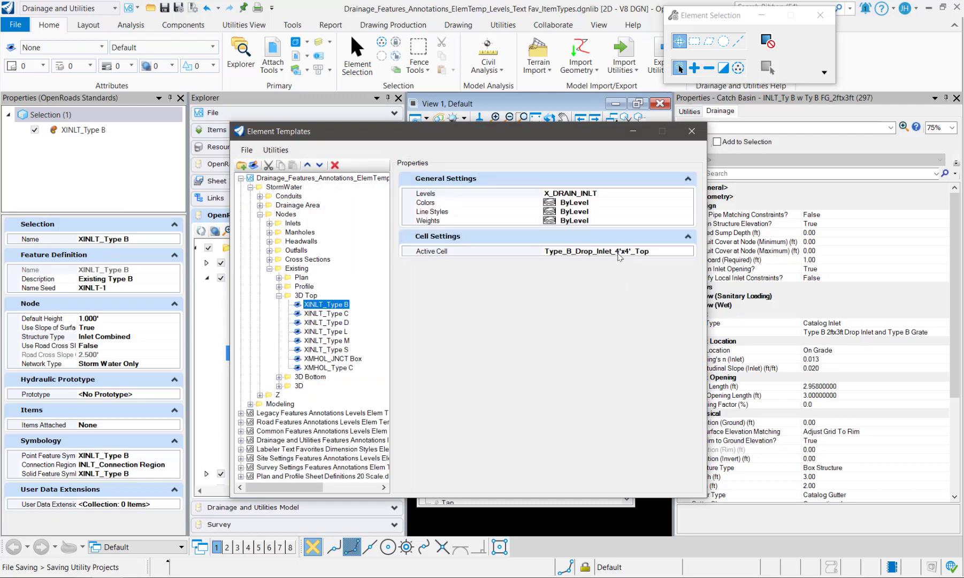
{"action": "left_click_drag", "start_coordinate": [549, 130], "coordinate": [0, 150]}
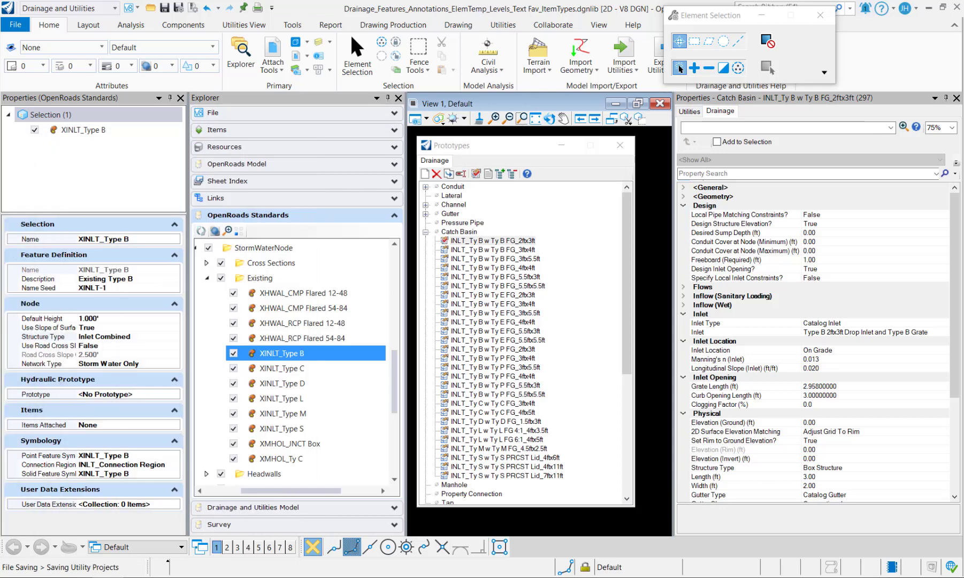
Duplicate the INLT_Ty B w Ty B FG_4ftx4ft catch basin prototype.
{"action": "left_click", "coordinate": [502, 269]}
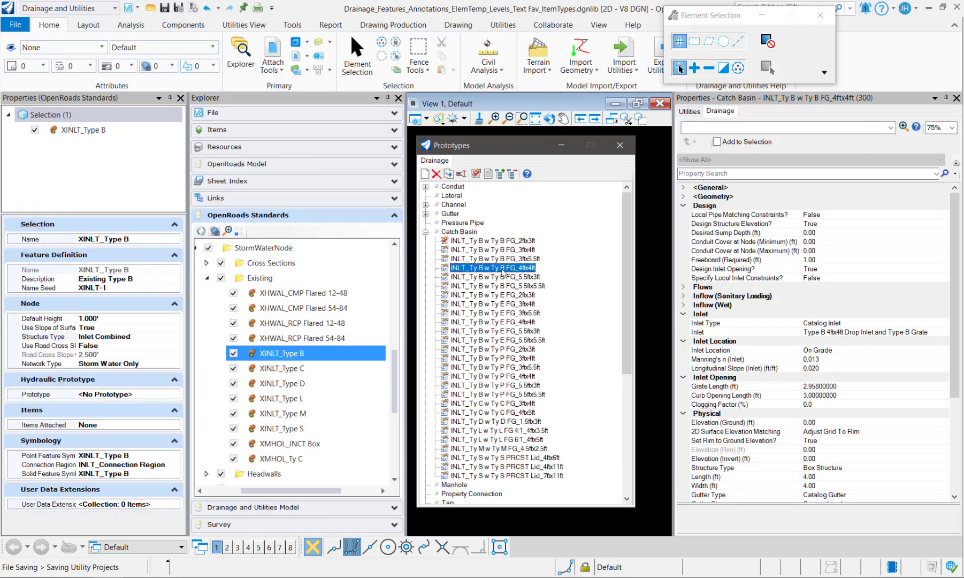
{"action": "right_click", "coordinate": [493, 269]}
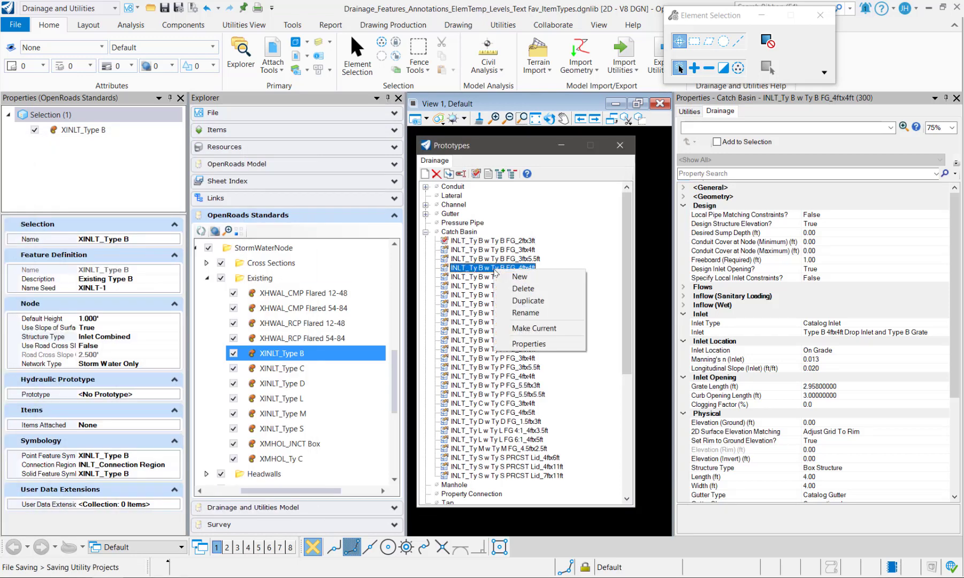
{"action": "left_click", "coordinate": [535, 301]}
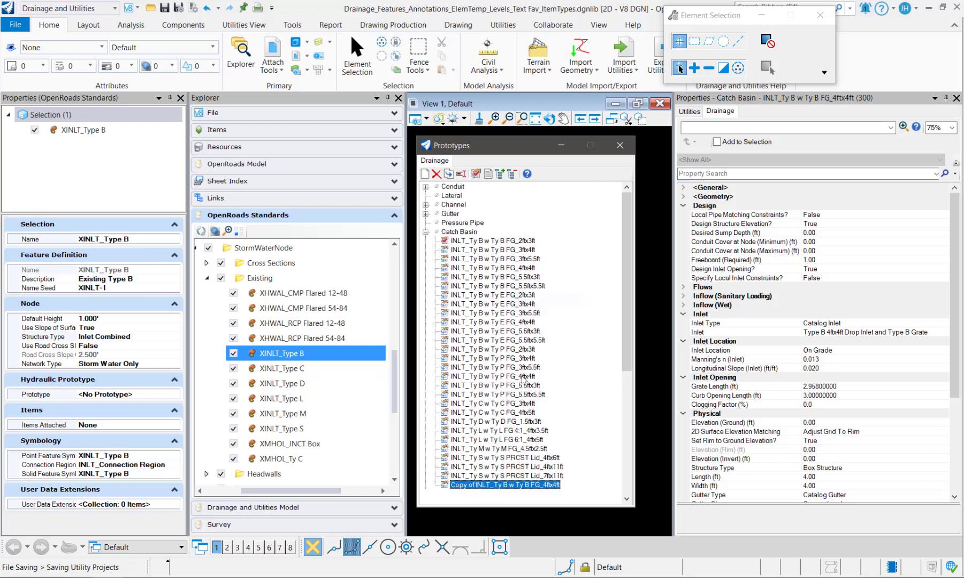
Rename the duplicated 4ftx4ft Type B catch basin prototype to XINLT_Type B, reusing the name of the existing feature definition.
{"action": "right_click", "coordinate": [489, 486]}
{"action": "left_click", "coordinate": [293, 356]}
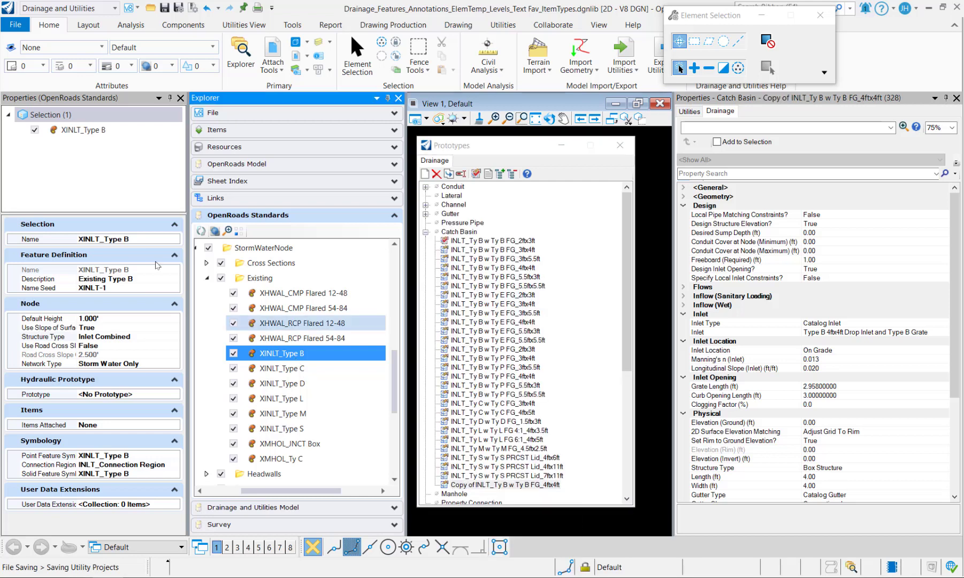
{"action": "left_click", "coordinate": [131, 240]}
{"action": "left_click", "coordinate": [130, 240]}
{"action": "key", "text": "ctrl+c"}
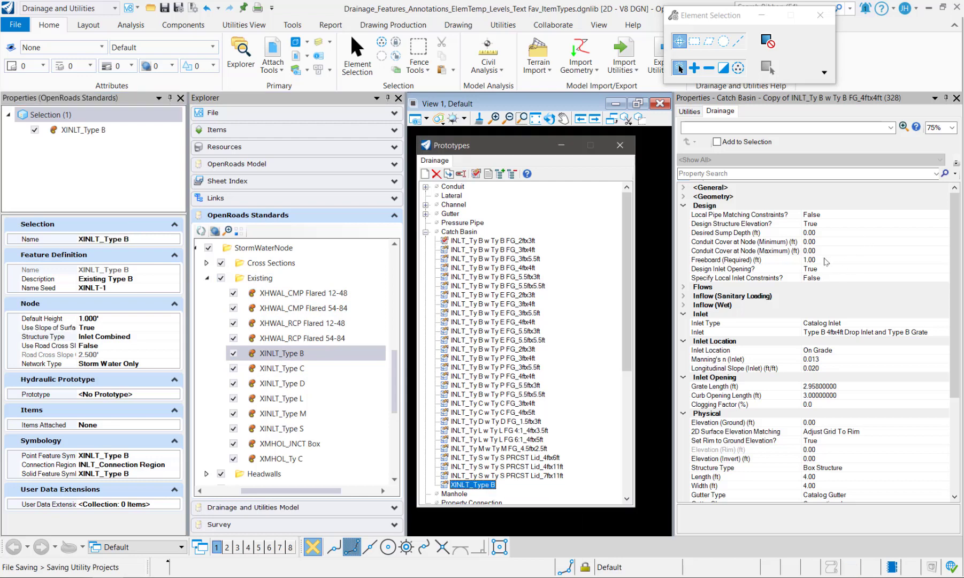
Set Design Structure Elevation and Design Inlet Opening to False for the XINLT_Type B prototype, and review its remaining inlet and physical properties.
{"action": "left_click", "coordinate": [790, 225]}
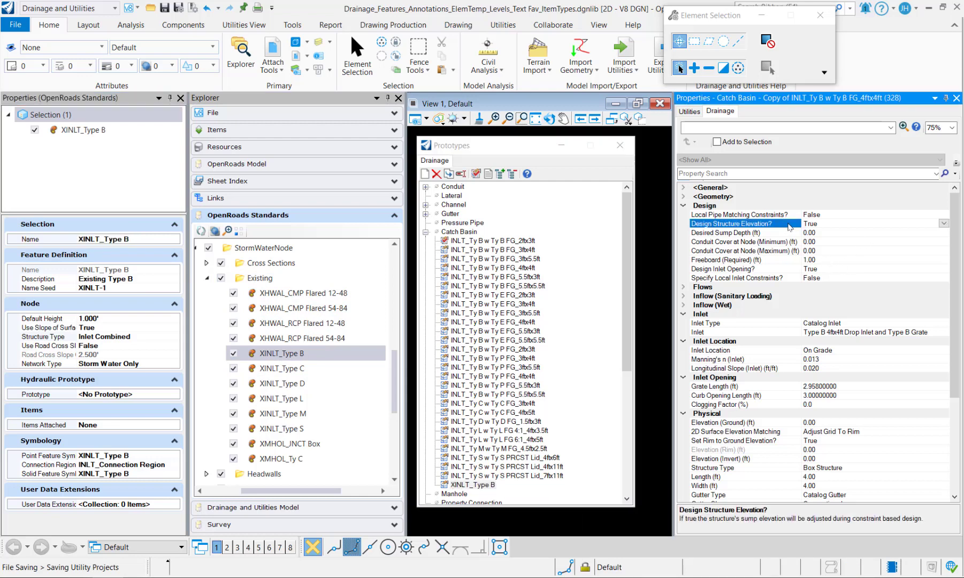
{"action": "left_click", "coordinate": [944, 223]}
{"action": "left_click", "coordinate": [824, 242]}
{"action": "left_click", "coordinate": [811, 269]}
{"action": "left_click", "coordinate": [811, 288]}
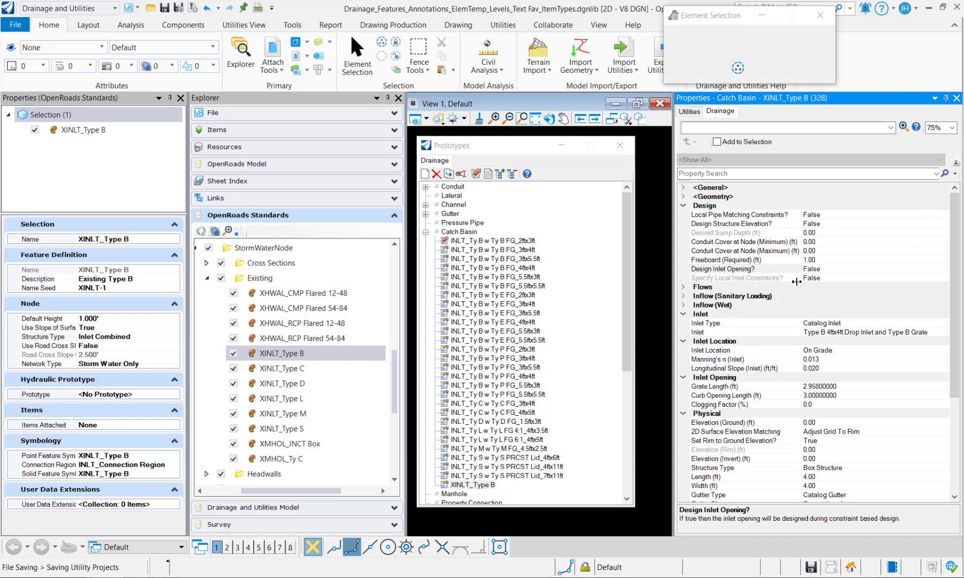
{"action": "scroll", "coordinate": [765, 280], "scroll_direction": "down", "scroll_amount": 4}
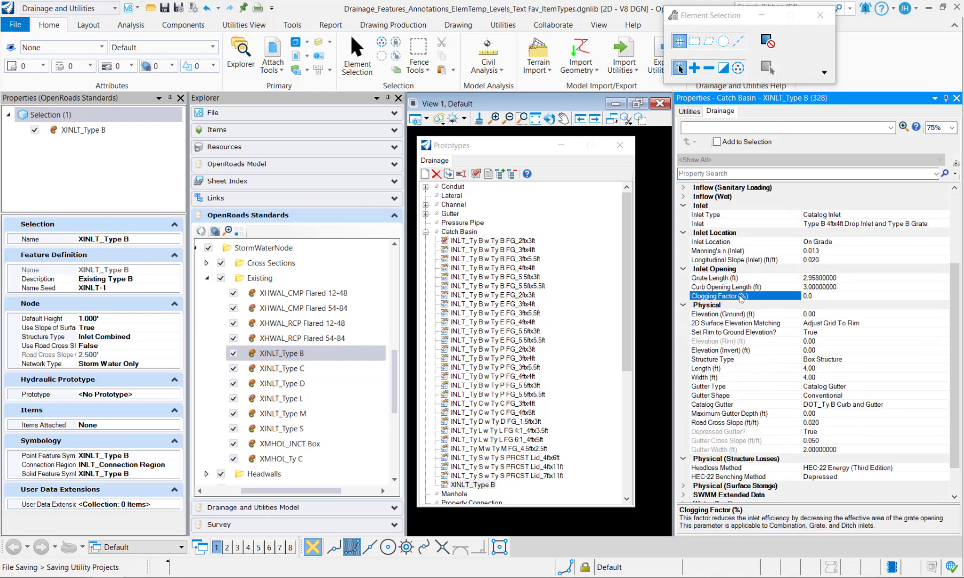
{"action": "left_click", "coordinate": [800, 297]}
{"action": "scroll", "coordinate": [825, 300], "scroll_direction": "down", "scroll_amount": 2}
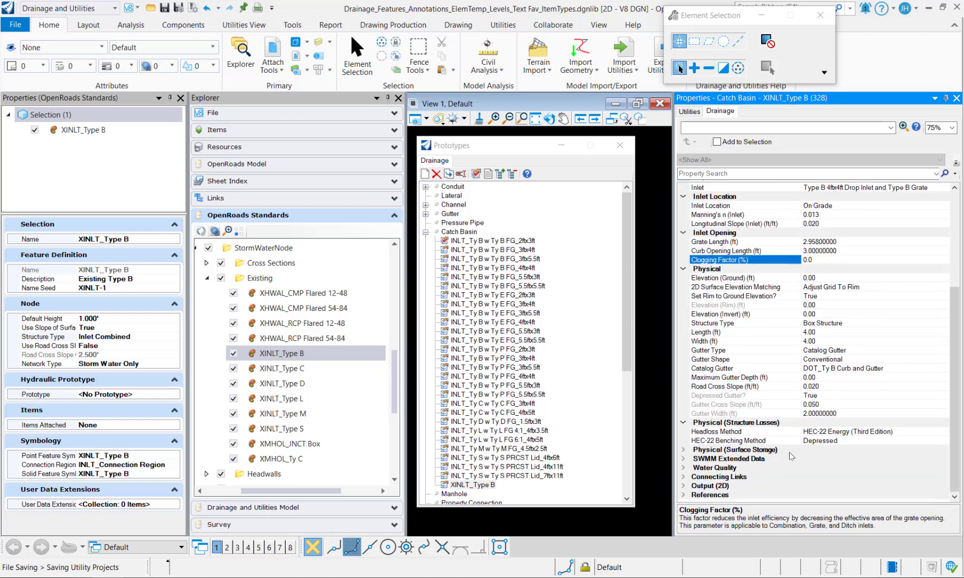
{"action": "scroll", "coordinate": [792, 456], "scroll_direction": "up", "scroll_amount": 3}
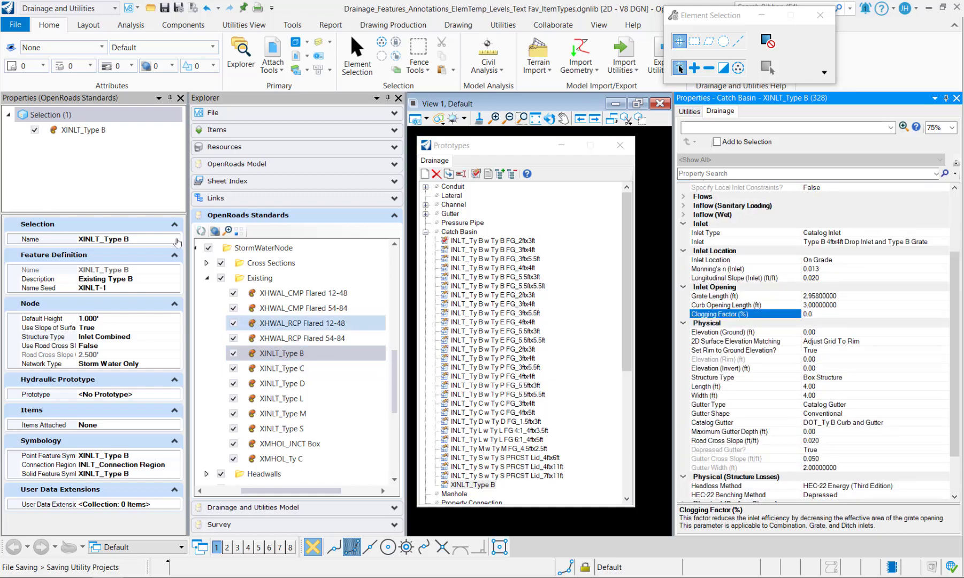
Check the active cell of the existing XINLT_Type C 3D Top element template to find the matching inlet size.
{"action": "left_click_drag", "start_coordinate": [0, 161], "coordinate": [417, 154]}
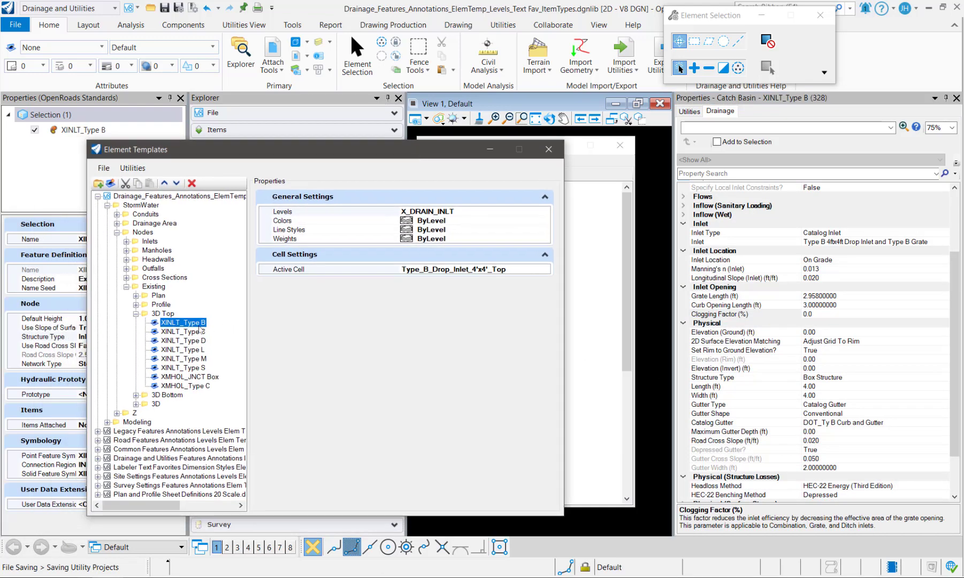
{"action": "left_click", "coordinate": [182, 332]}
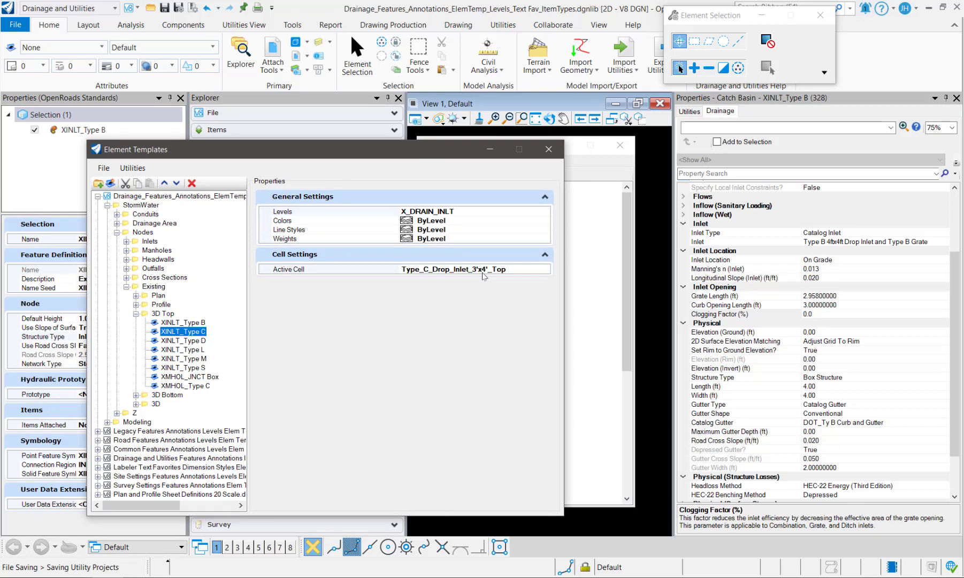
{"action": "left_click", "coordinate": [548, 149]}
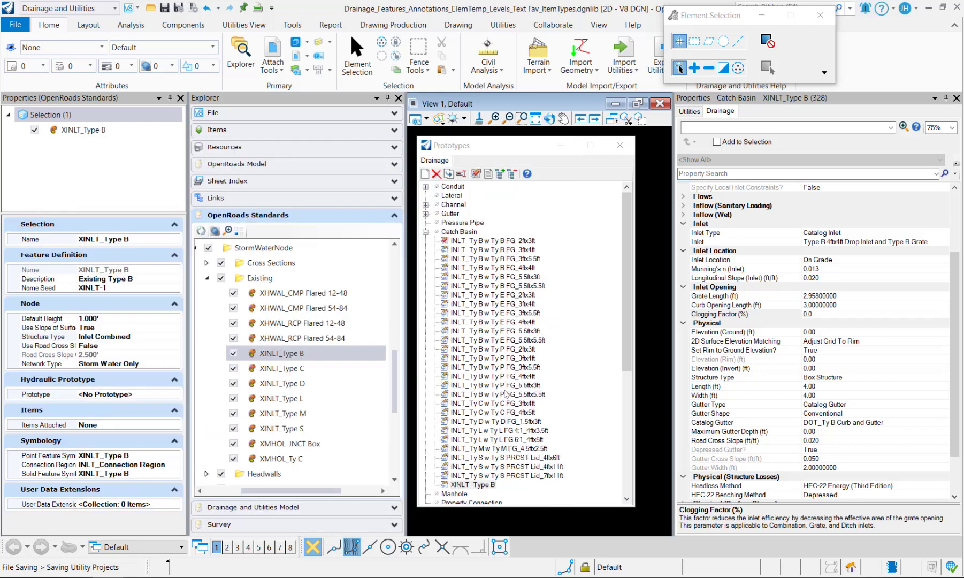
Duplicate the INLT_Ty C w Ty C FG_3ftx4ft prototype as XINLT_Type C, with Design Structure Elevation and Design Inlet Opening set to False.
{"action": "right_click", "coordinate": [503, 409]}
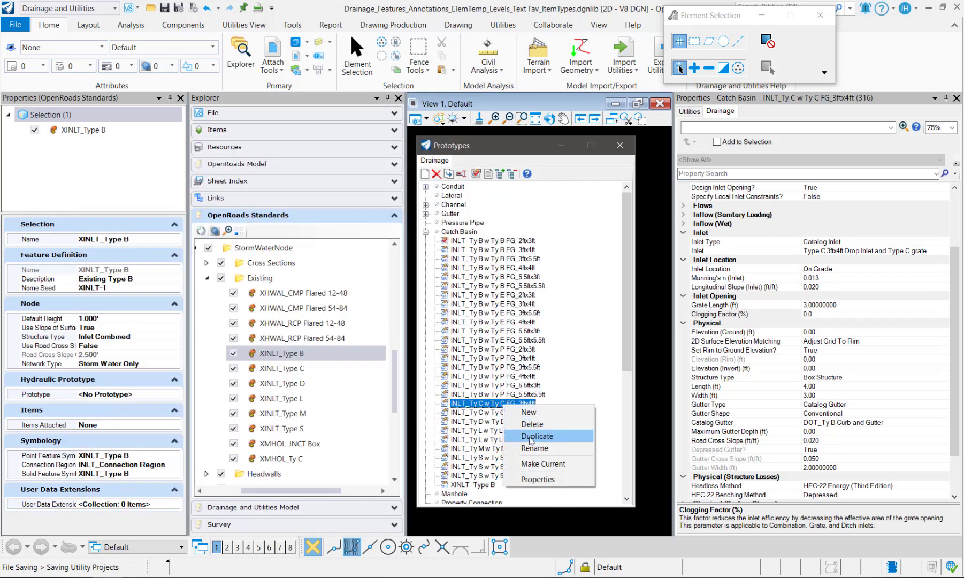
{"action": "left_click", "coordinate": [531, 438]}
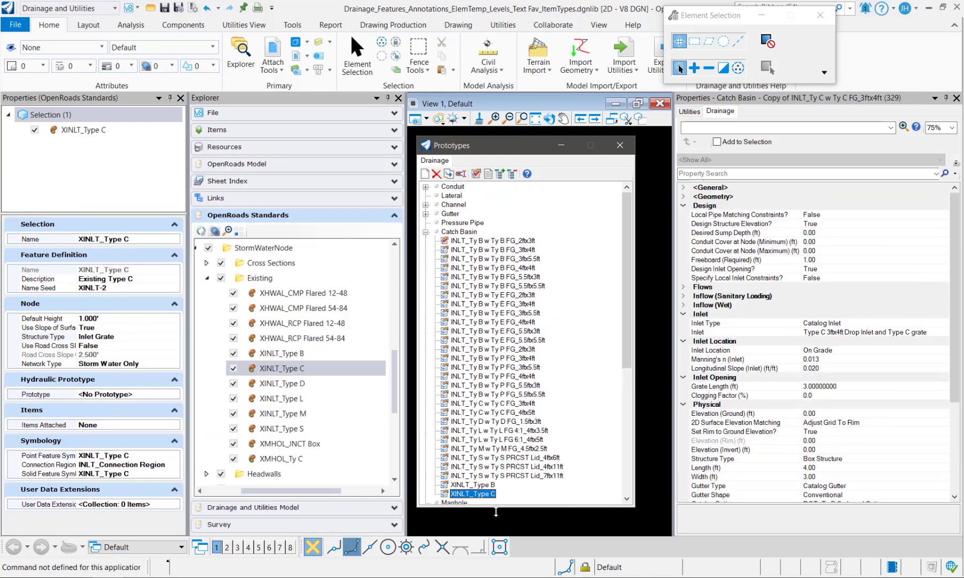
{"action": "left_click", "coordinate": [784, 224]}
{"action": "left_click", "coordinate": [783, 268]}
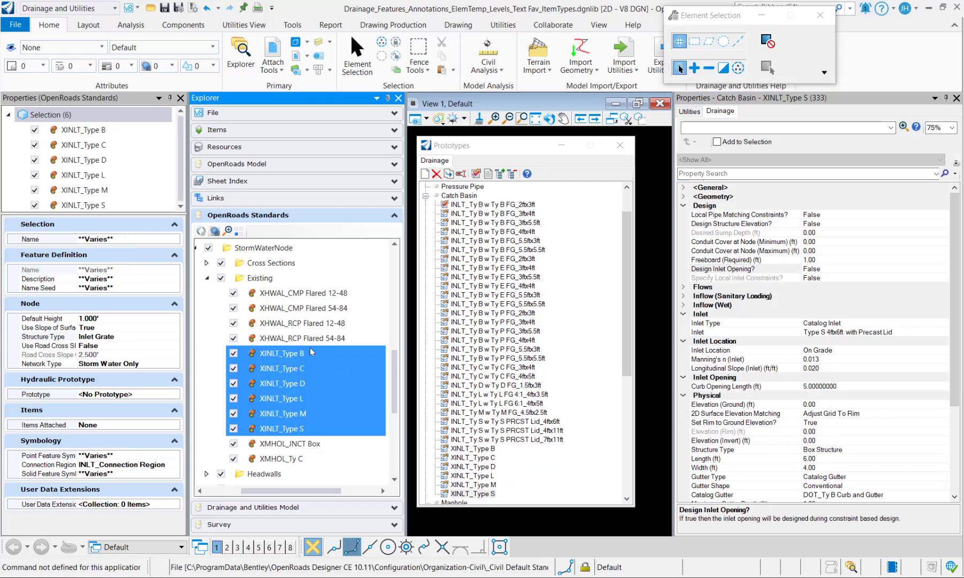
Assign the XINLT_Type B hydraulic prototype to all six selected existing inlet feature definitions, XINLT_Type B through XINLT_Type S.
{"action": "left_click", "coordinate": [170, 394]}
{"action": "left_click", "coordinate": [169, 394]}
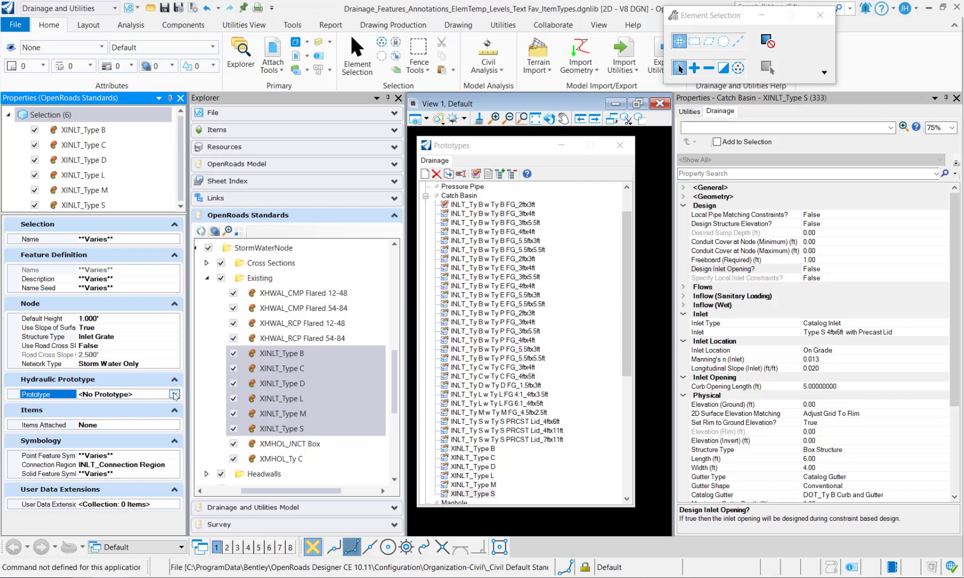
{"action": "left_click", "coordinate": [173, 394]}
{"action": "left_click_drag", "start_coordinate": [176, 427], "coordinate": [183, 483]}
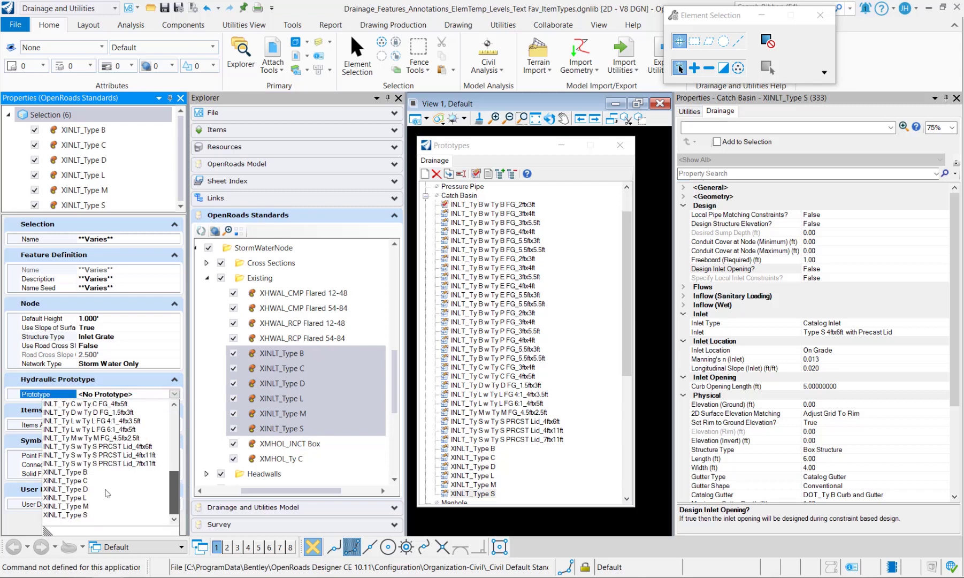
{"action": "left_click", "coordinate": [66, 480]}
Change the hydraulic prototype of the existing XINLT_Type C feature definition to XINLT_Type C.
{"action": "left_click", "coordinate": [173, 393]}
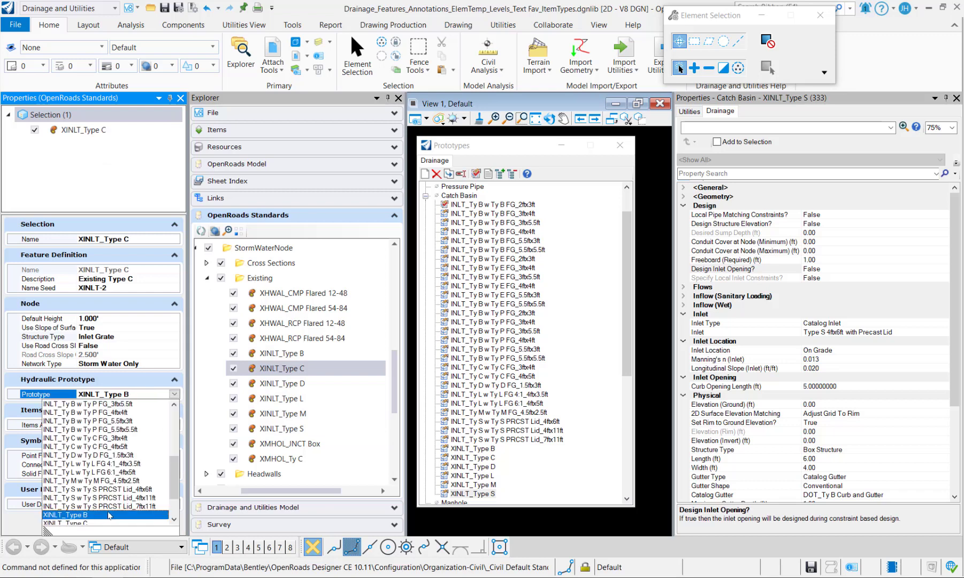
{"action": "scroll", "coordinate": [95, 515], "scroll_direction": "down", "scroll_amount": 1}
{"action": "left_click", "coordinate": [88, 499]}
Change the hydraulic prototype of the existing XINLT_Type D feature definition to its matching prototype, XINLT_Type D.
{"action": "left_click", "coordinate": [278, 383]}
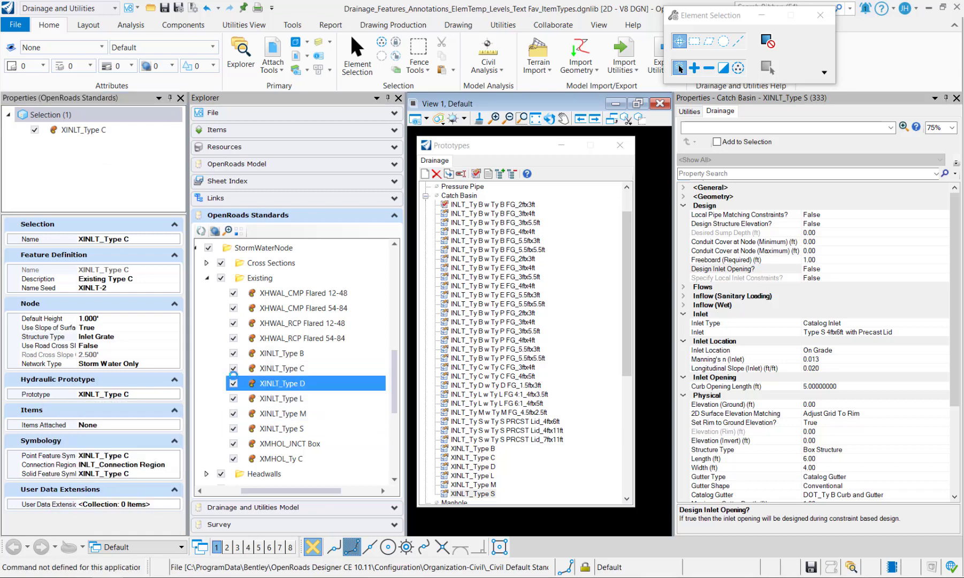
{"action": "left_click", "coordinate": [160, 395]}
{"action": "left_click", "coordinate": [174, 393]}
{"action": "scroll", "coordinate": [98, 522], "scroll_direction": "down", "scroll_amount": 1}
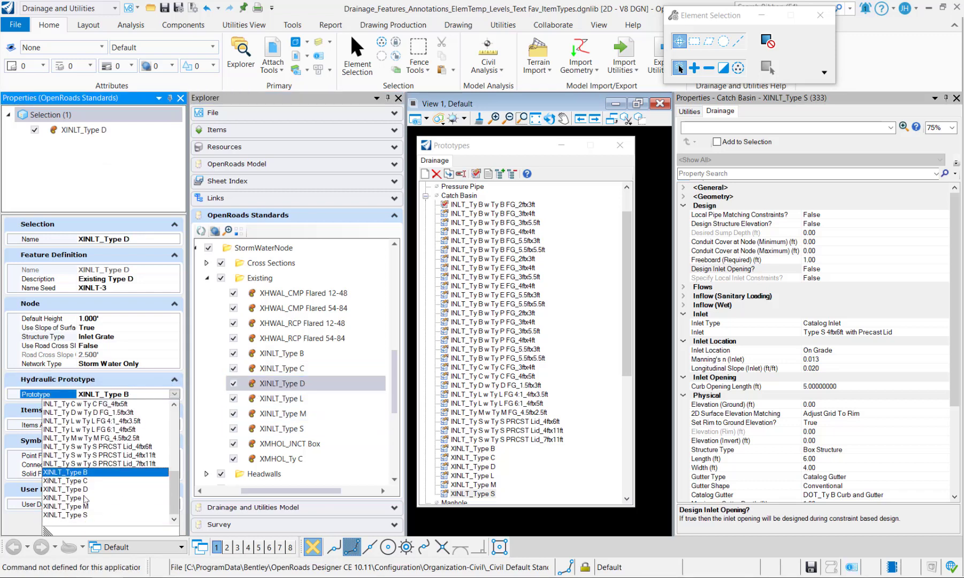